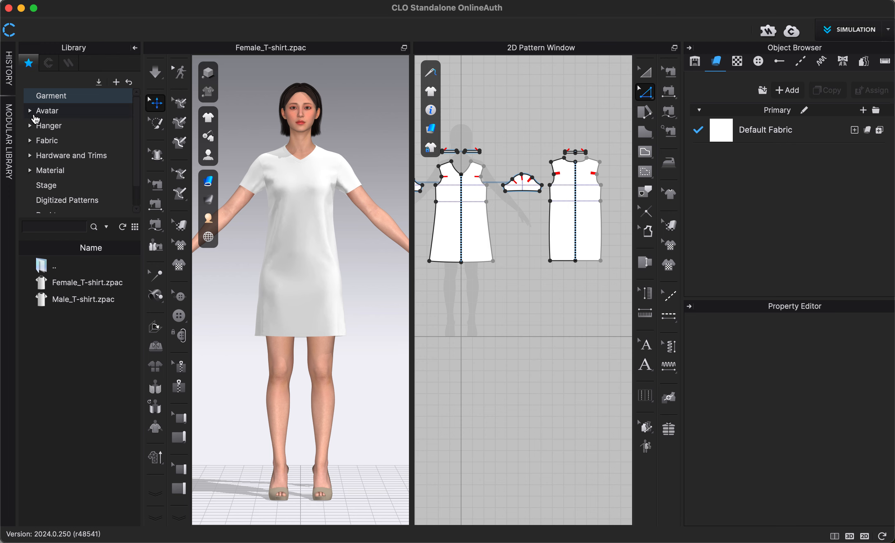
Replace the default fabric with Cotton_Stretch_Velvet from the fabric library and simulate the dress to settle it.
click(52, 141)
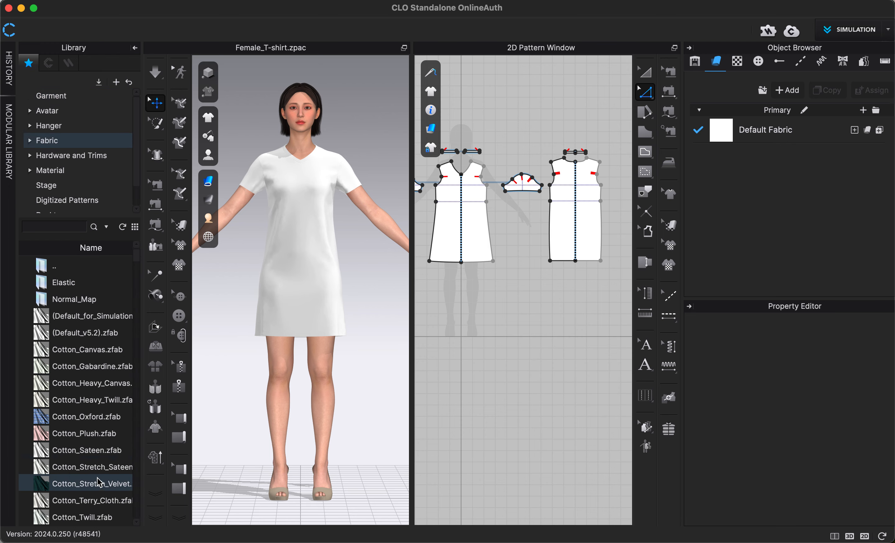
drag(98, 483, 760, 137)
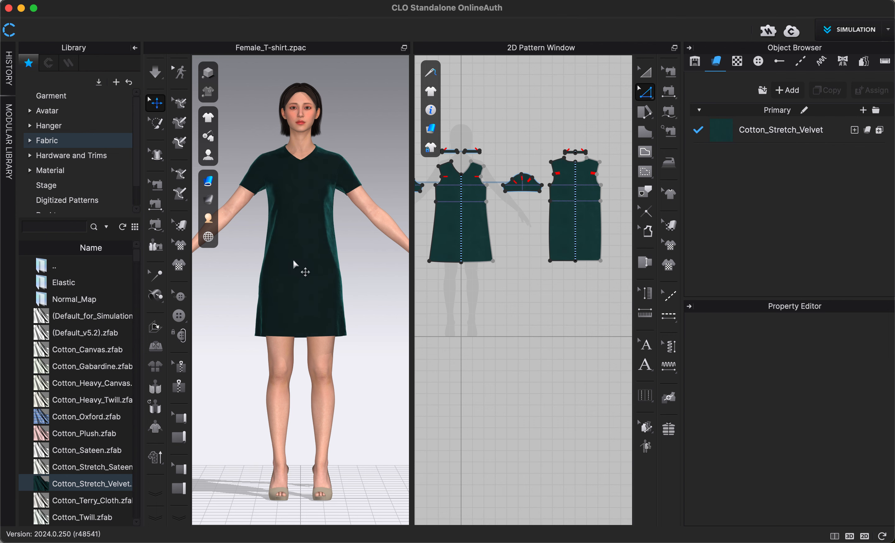
click(135, 48)
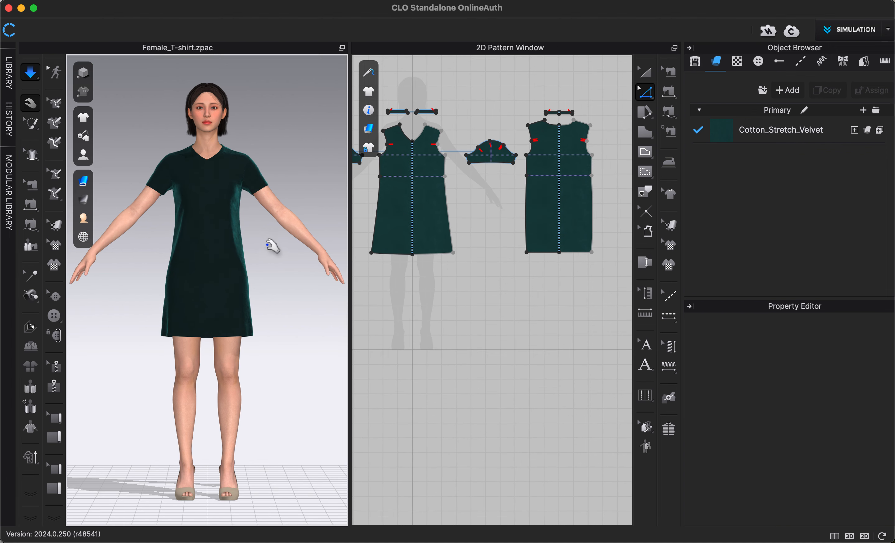
key(space)
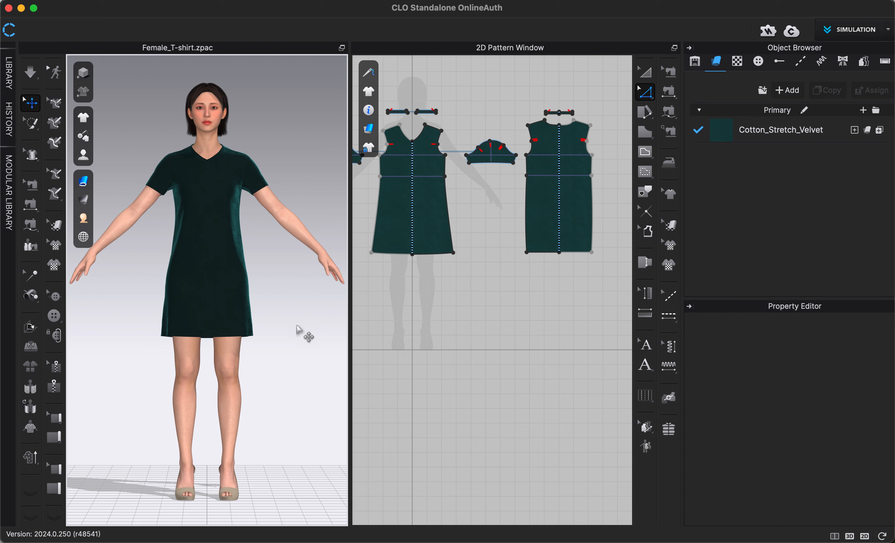
Examine the velvet fabric's surface and sheen up close on the dress in the 3D view.
scroll(295, 311, up, 3)
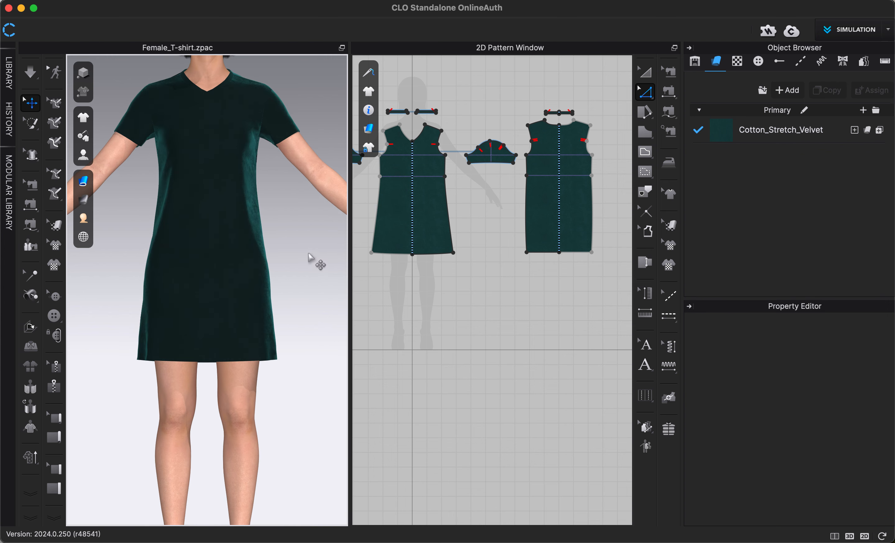
middle_drag(308, 270, 305, 355)
scroll(268, 321, up, 2)
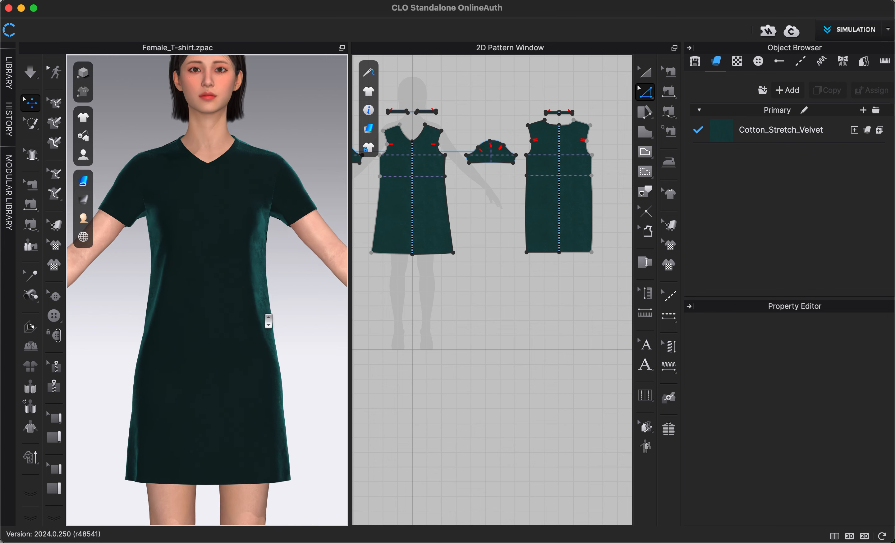
scroll(268, 322, up, 5)
mouse_move(163, 325)
middle_down()
mouse_move(206, 344)
mouse_move(156, 329)
mouse_move(176, 335)
middle_up()
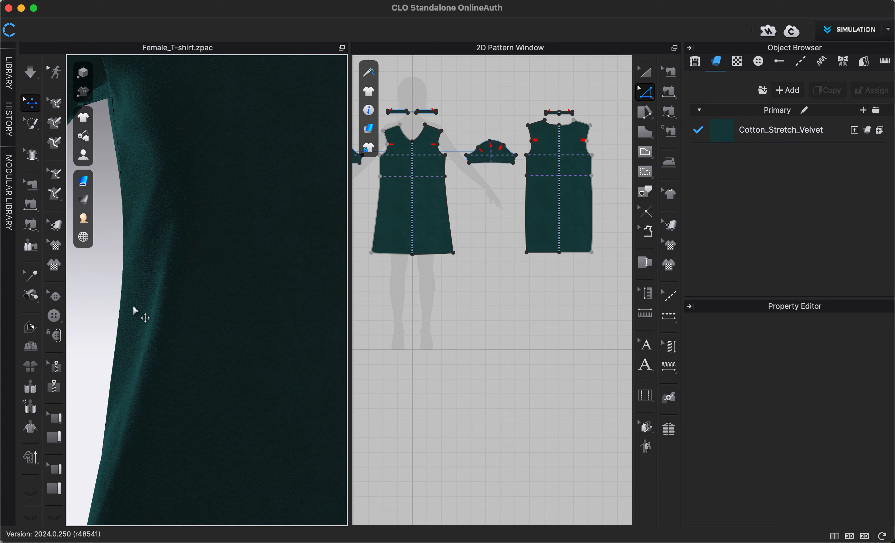
scroll(149, 285, down, 8)
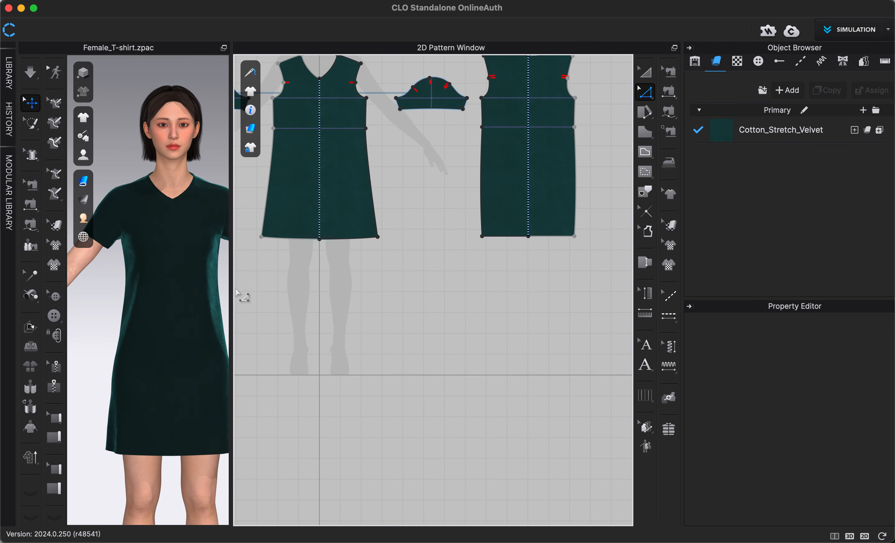
drag(230, 284, 342, 293)
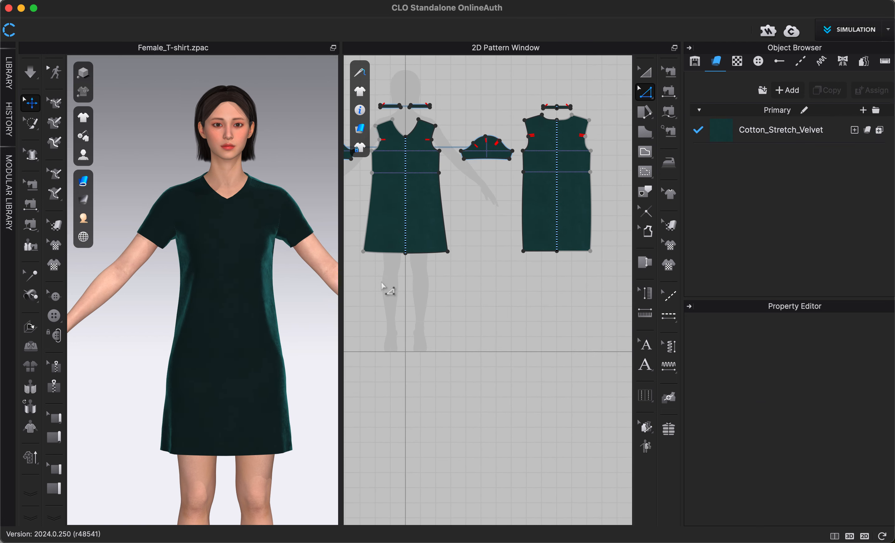
Open the front texture of the Cotton_Stretch_Velvet fabric for editing in the Texture Editor.
click(750, 132)
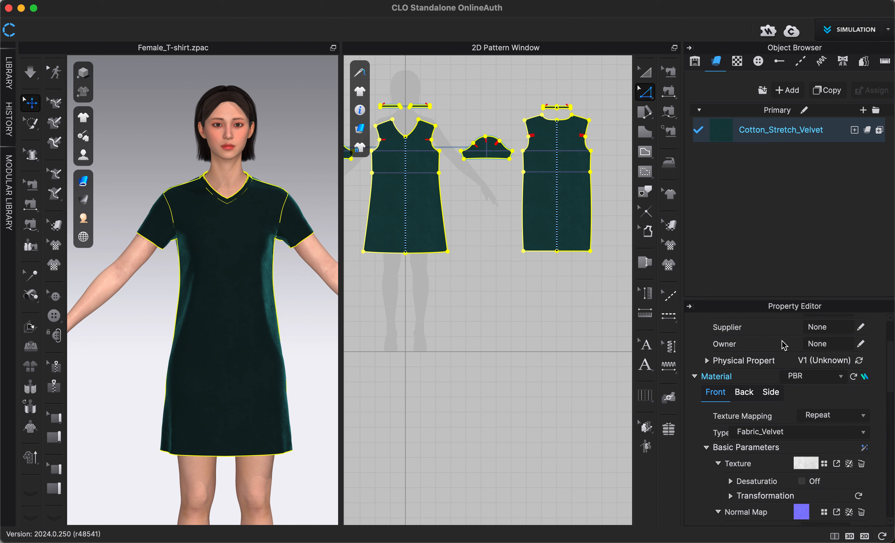
scroll(783, 345, down, 3)
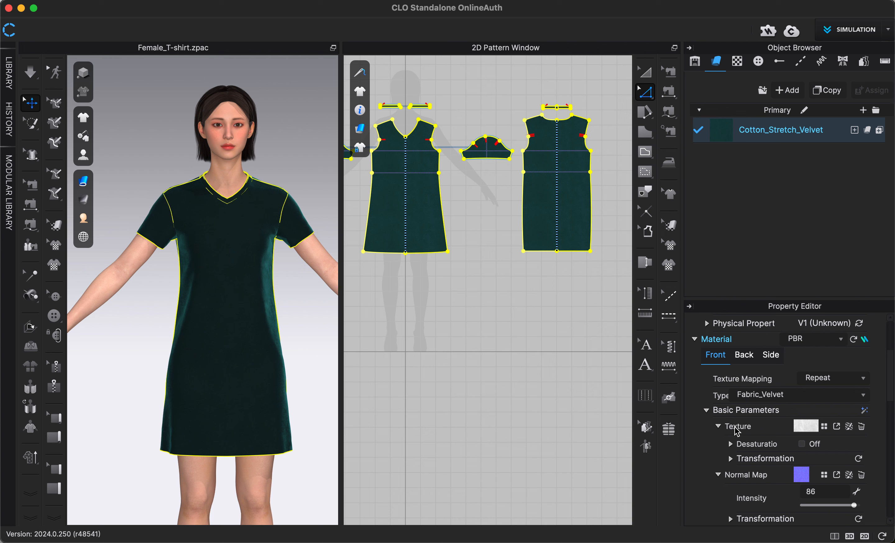
click(850, 427)
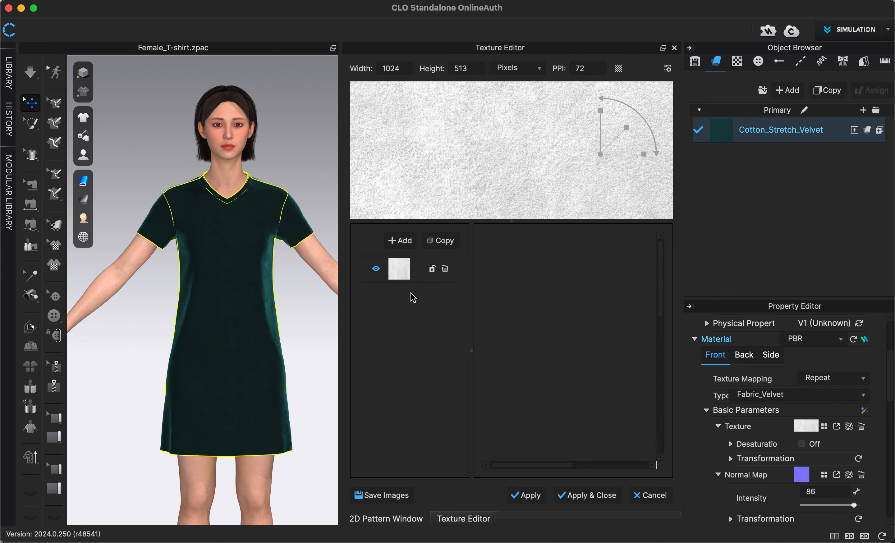
Add only the striped artboard "clo prints 2_4_1" from "clo prints 2_4.ai" as a new texture layer.
click(400, 240)
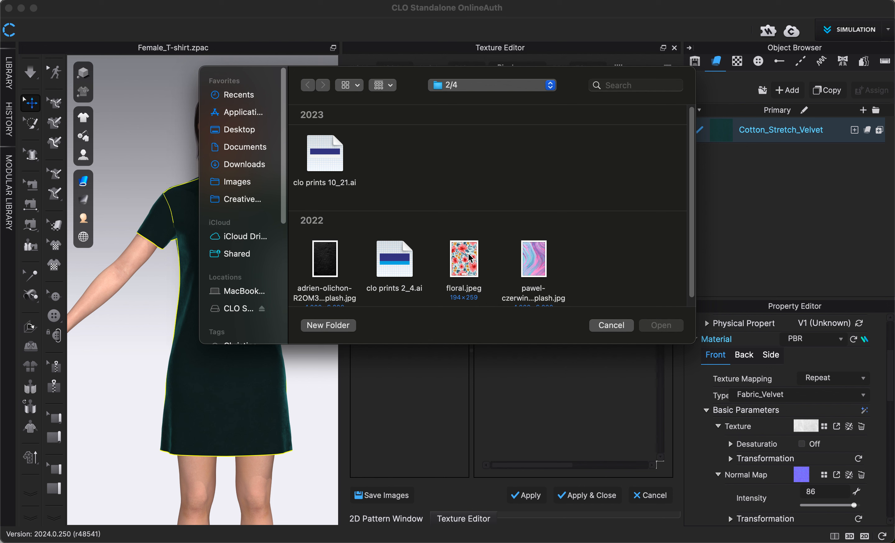
double_click(395, 259)
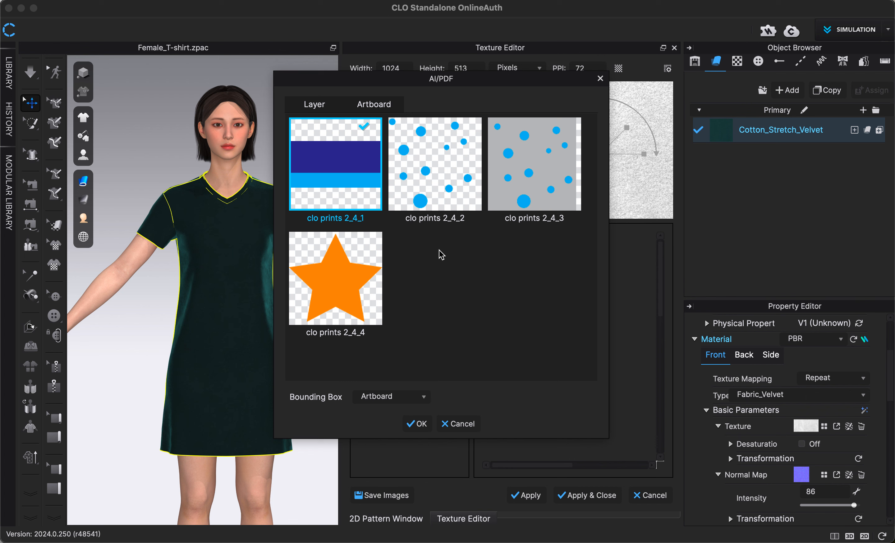
click(426, 181)
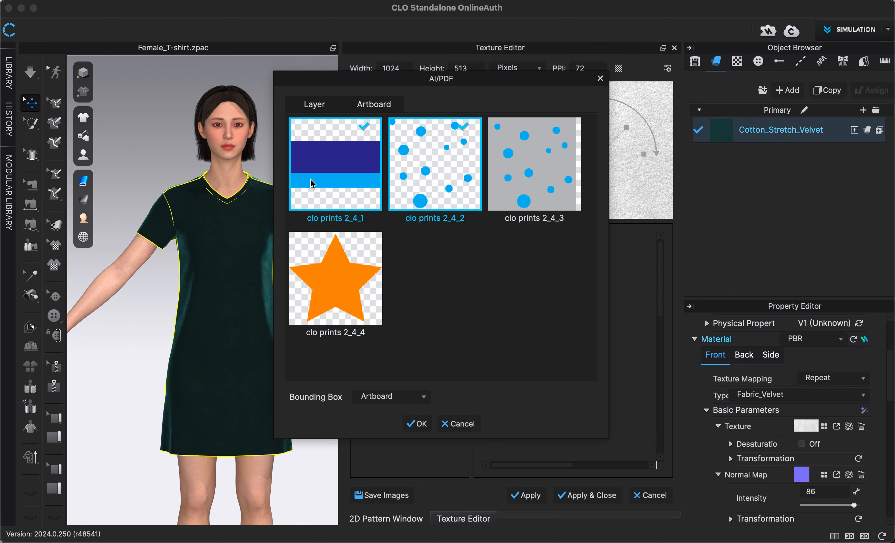
click(332, 175)
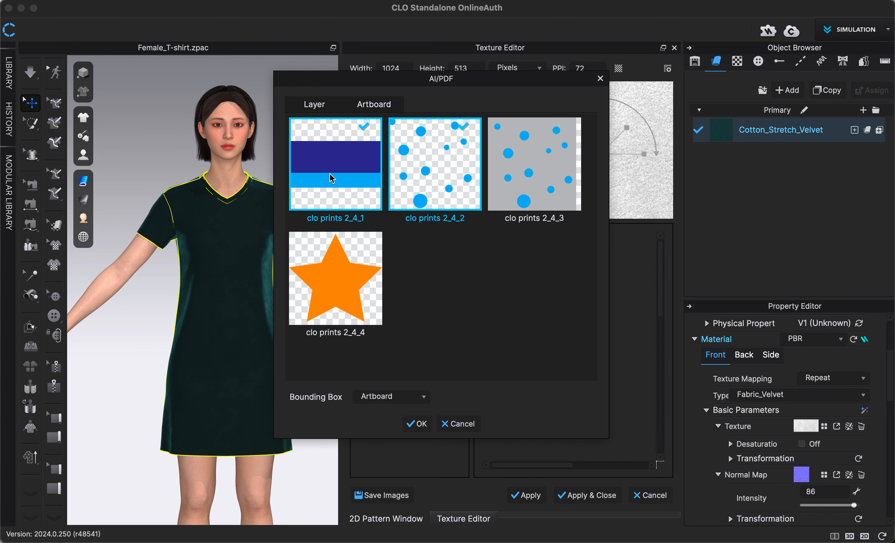
click(437, 170)
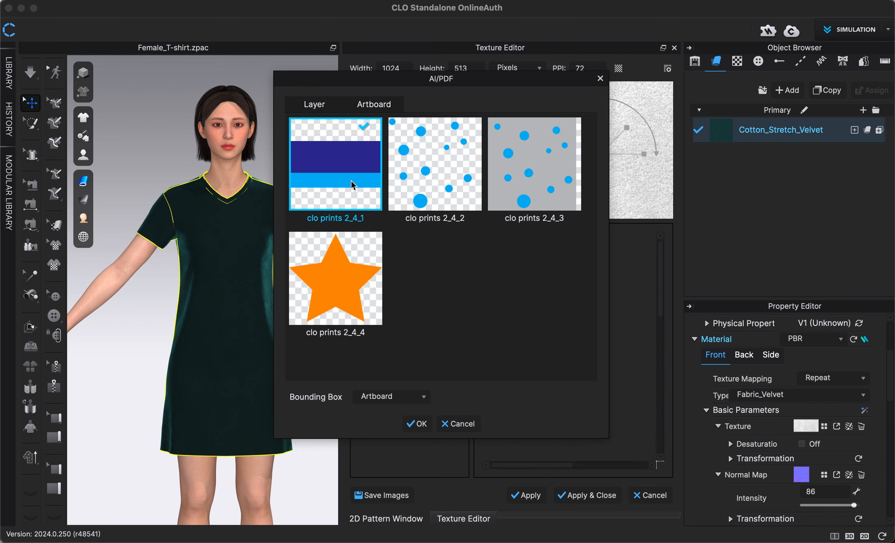
click(421, 424)
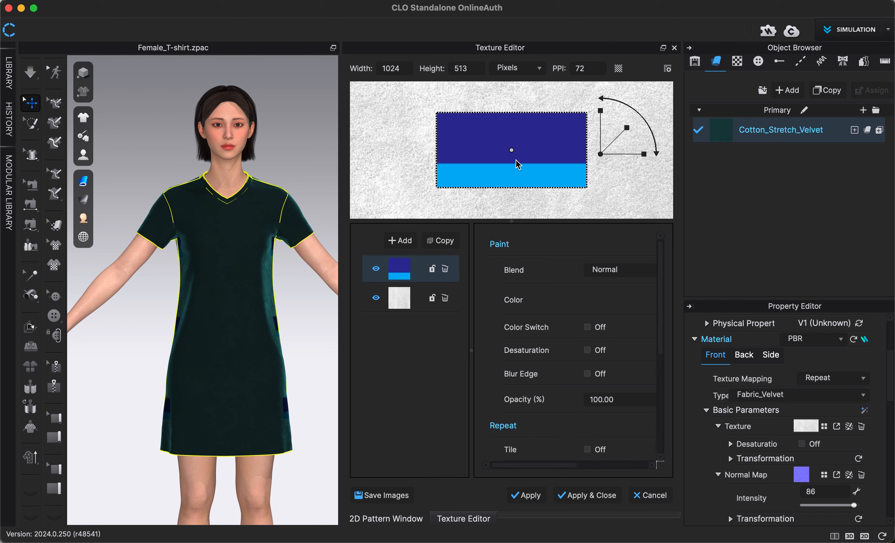
Examine how the stripe layer sits within the texture tile and how it shows on the dress's front and side.
scroll(435, 161, down, 5)
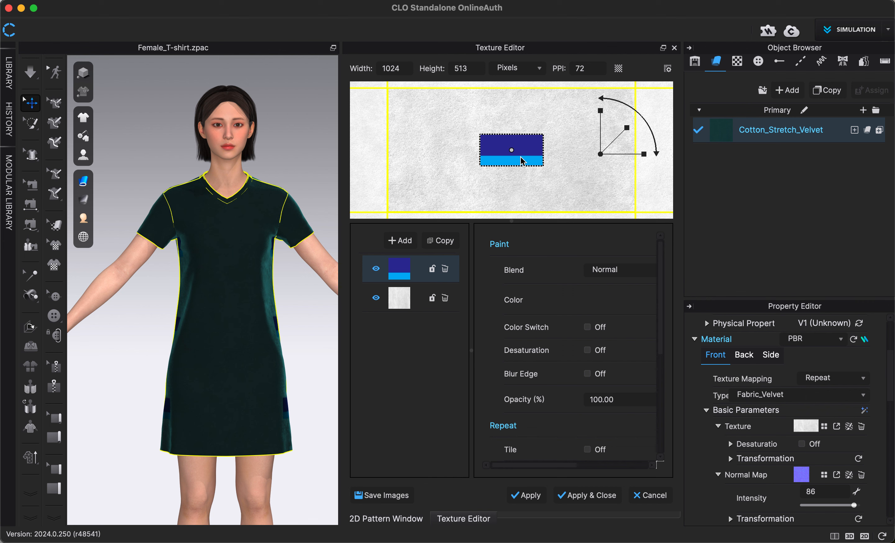
scroll(225, 290, up, 3)
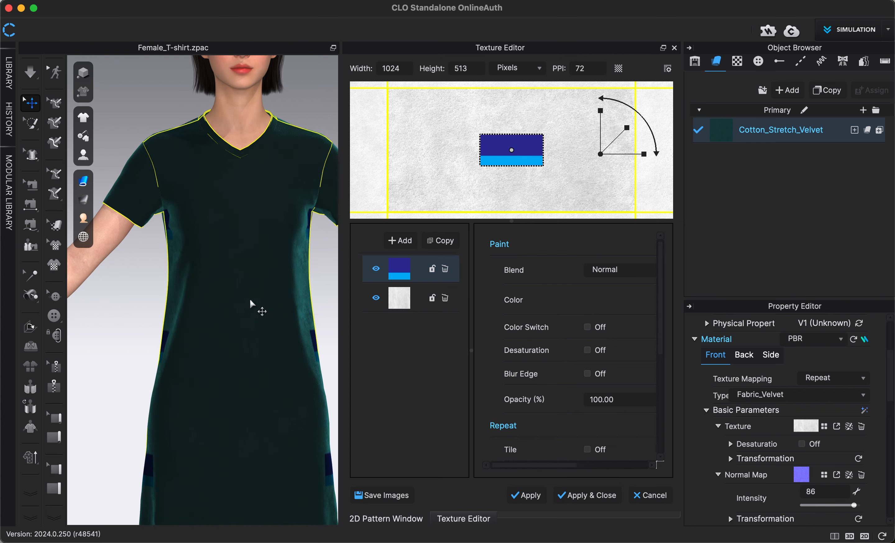
scroll(250, 303, down, 5)
right_drag(183, 355, 213, 333)
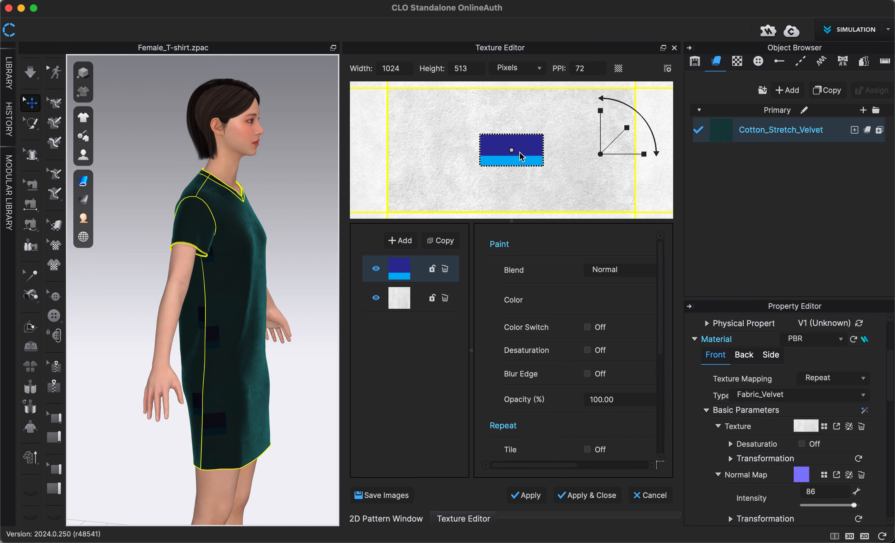
mouse_move(229, 332)
right_down()
mouse_move(237, 331)
mouse_move(220, 334)
mouse_move(245, 328)
mouse_move(231, 319)
right_up()
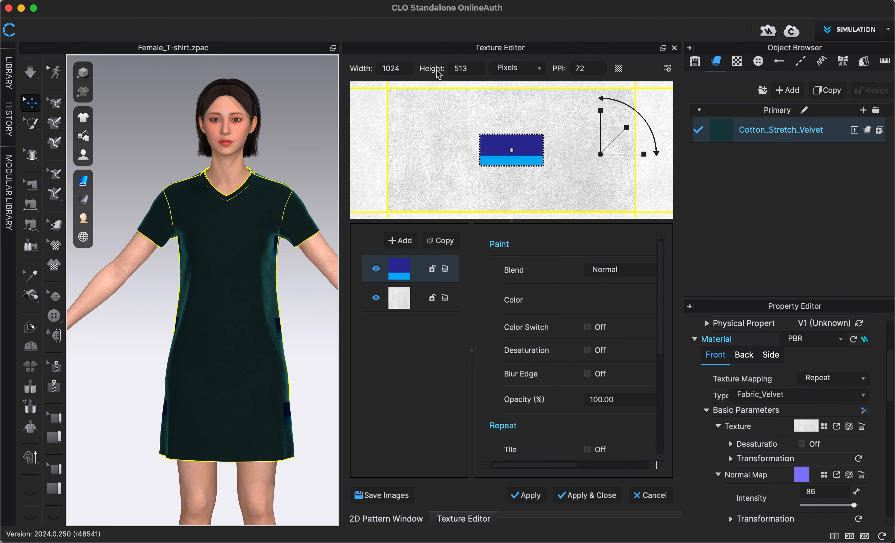
Match the texture canvas width to the stripe layer by copying its X size, 262 px, into the width.
drag(661, 318, 660, 434)
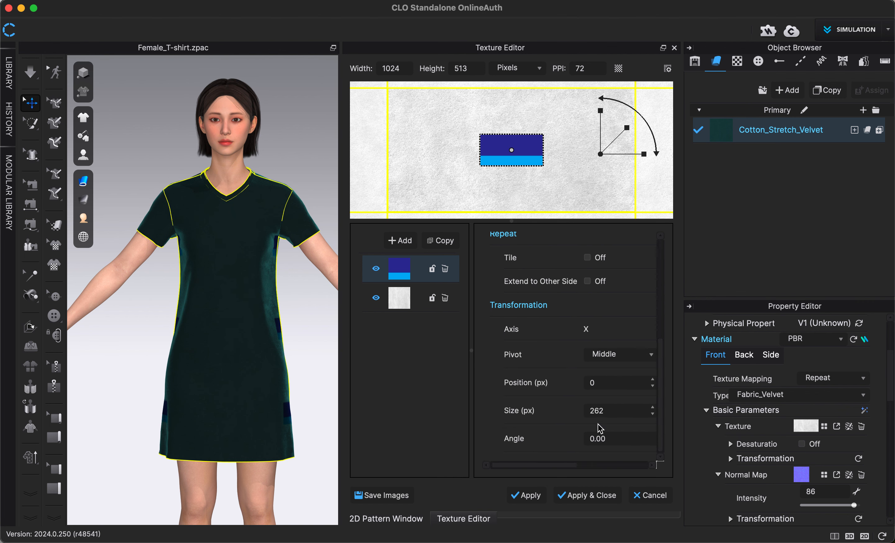
mouse_move(562, 465)
mouse_down()
mouse_move(632, 469)
mouse_move(522, 471)
mouse_up()
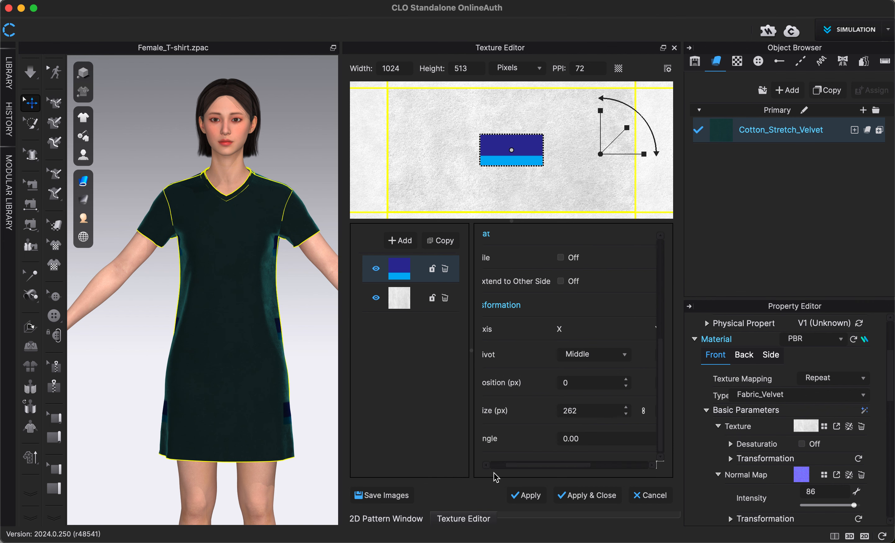
scroll(509, 473, left, 3)
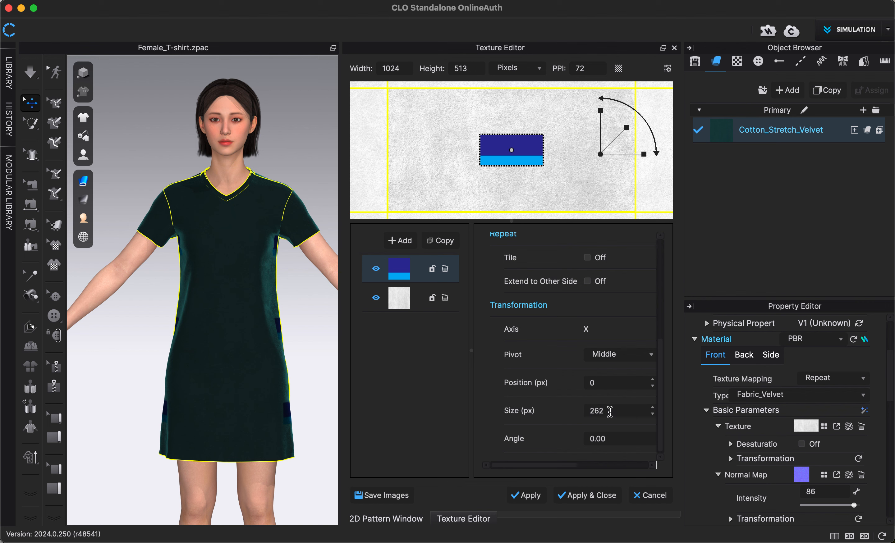
drag(611, 411, 575, 412)
key(super+c)
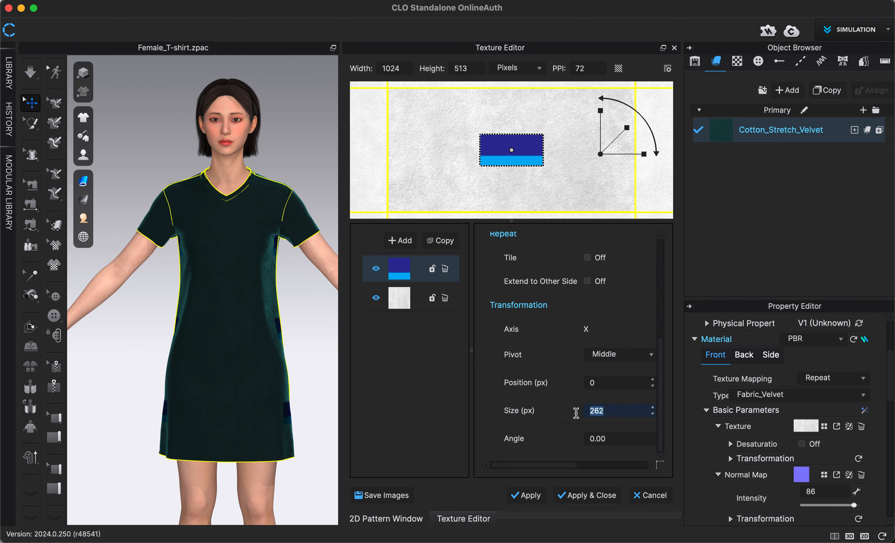
double_click(402, 69)
key(super+v)
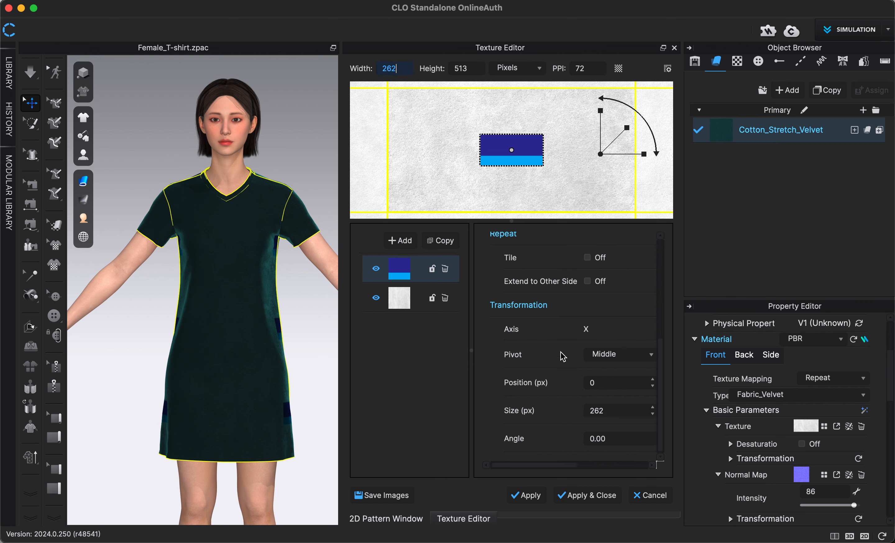
key(Return)
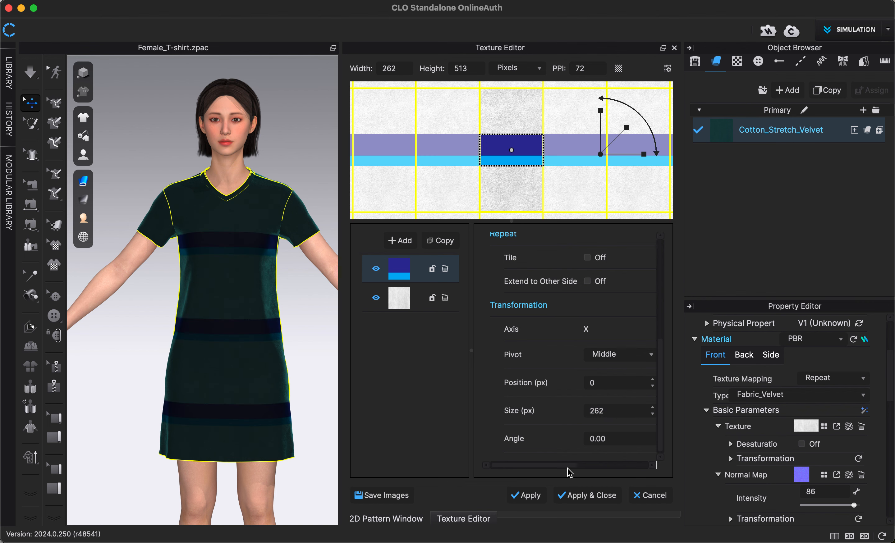
Match the texture canvas height to the stripe layer by copying its Y size, 131 px, into the height.
drag(576, 468, 625, 469)
double_click(619, 412)
key(ctrl+c)
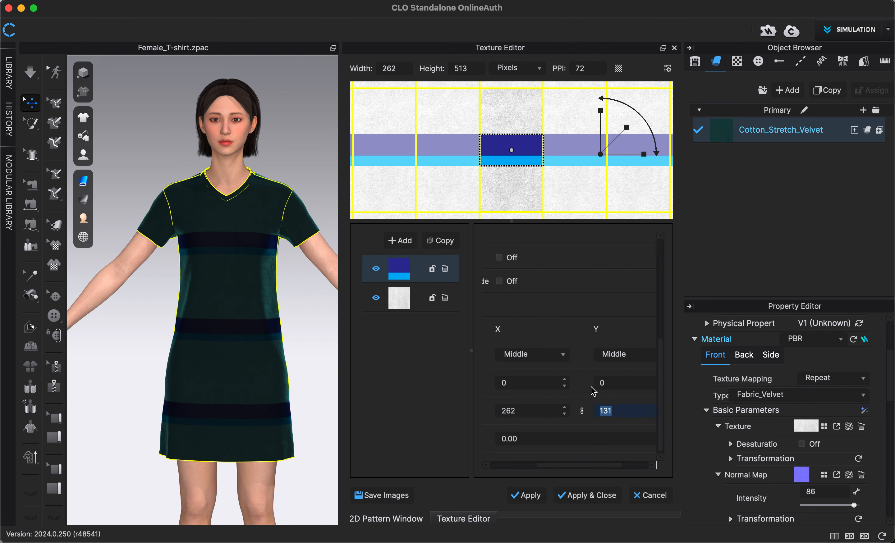
double_click(472, 69)
key(ctrl+v)
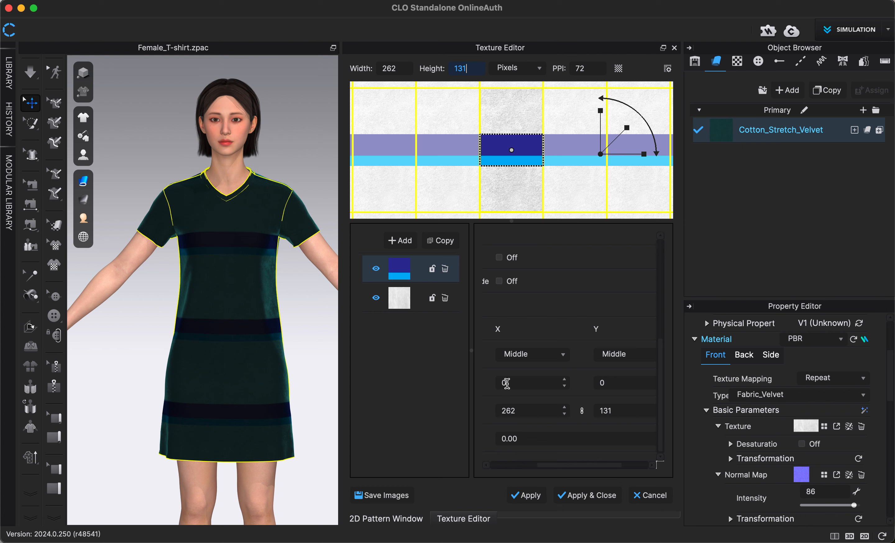
click(519, 411)
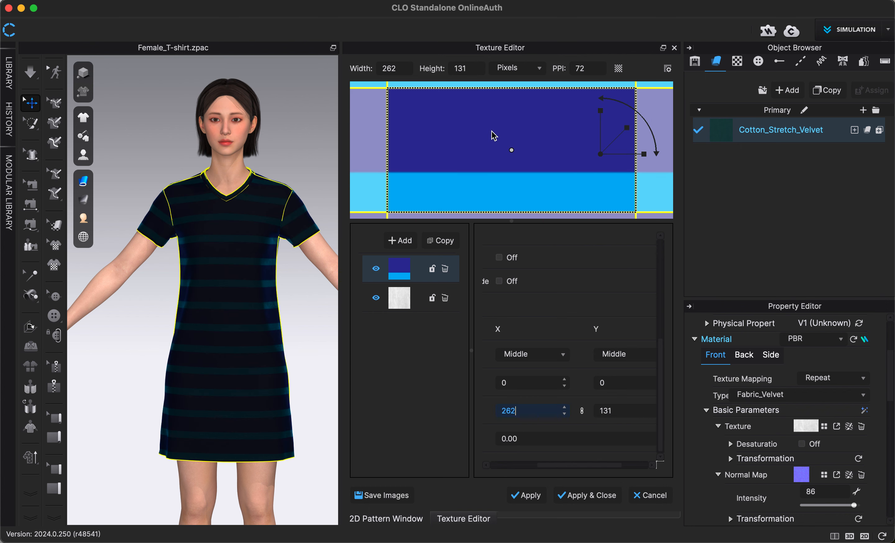
Change the velvet fabric's base color to the near-white #F1F2FF swatch in the Pantone FHI Polyester TSX palette.
scroll(512, 141, down, 3)
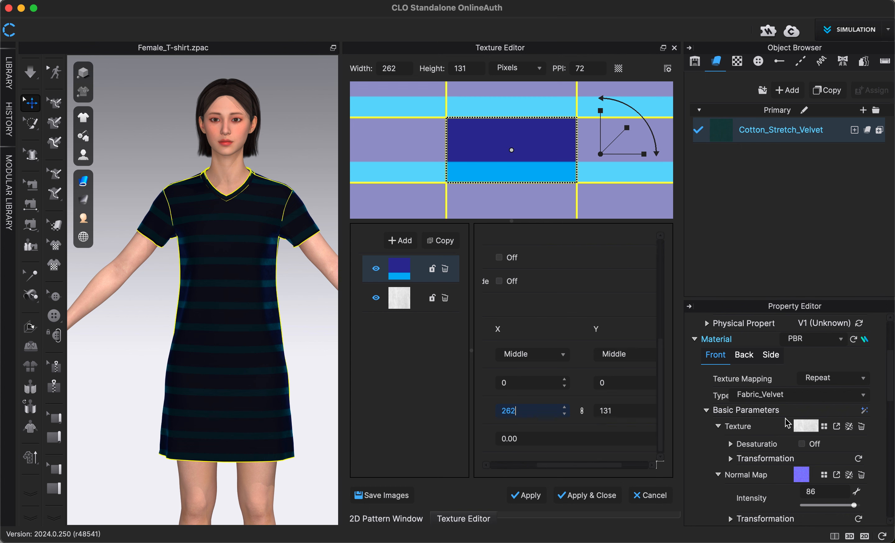
scroll(800, 436, down, 4)
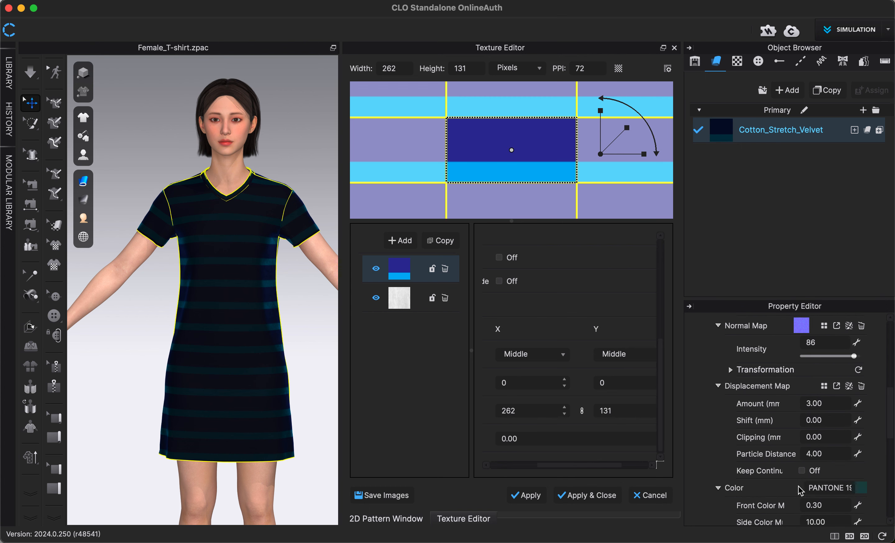
click(862, 492)
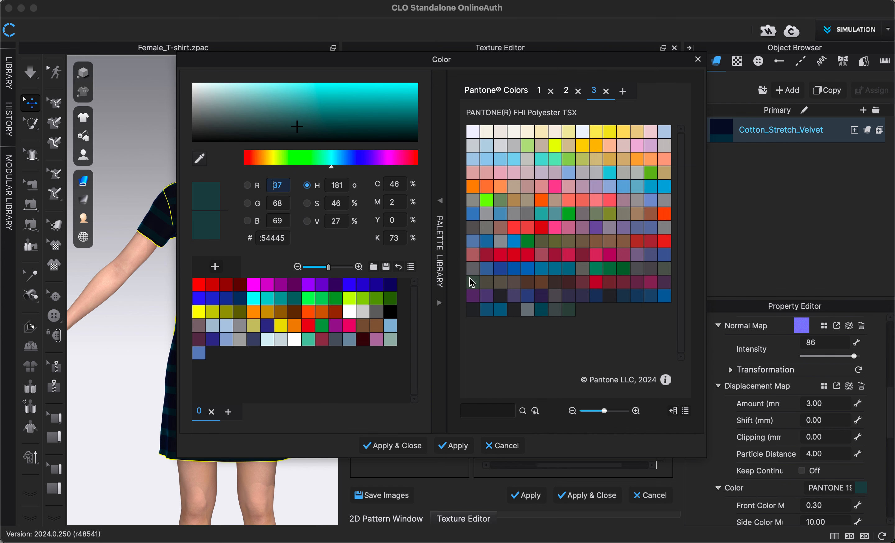
click(472, 133)
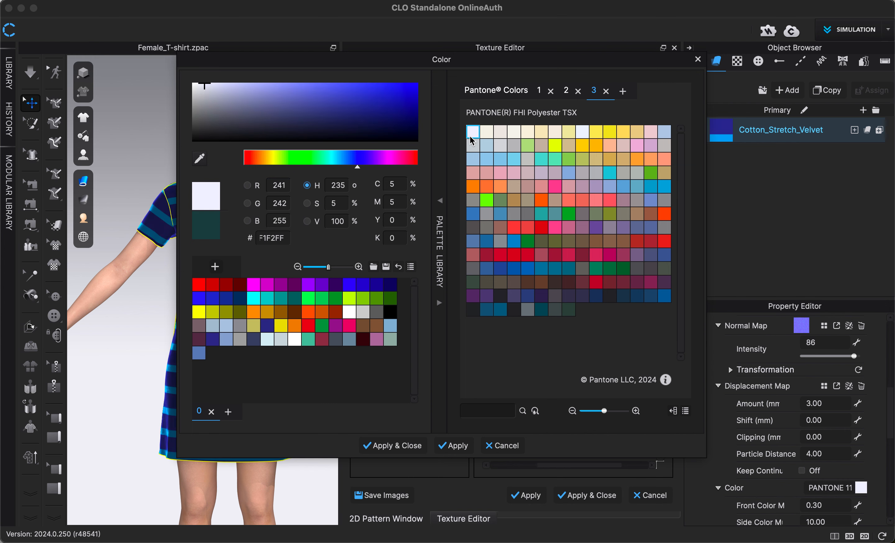
click(413, 450)
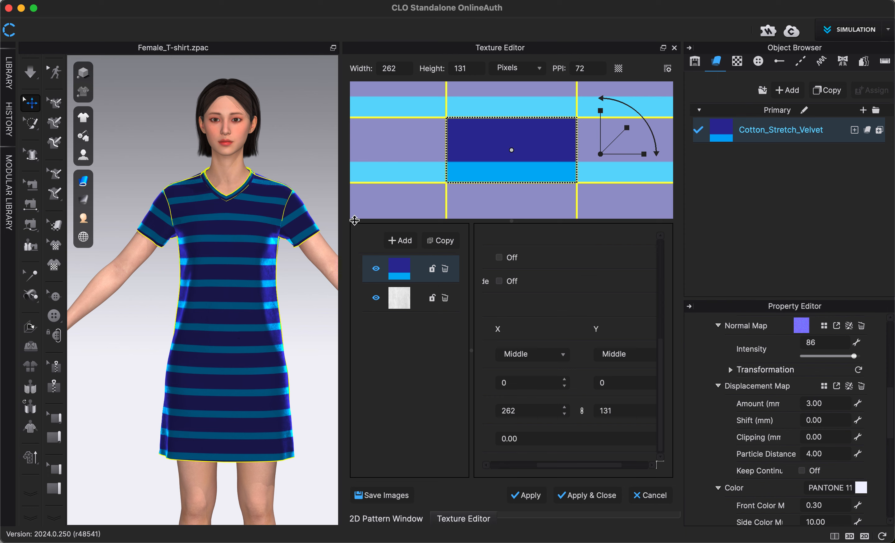
Add only the dotted artboard "clo prints 2_4_2" from "clo prints 2_4.ai" as a new texture layer above the stripes.
mouse_move(147, 295)
right_down()
mouse_move(177, 303)
mouse_move(163, 292)
right_up()
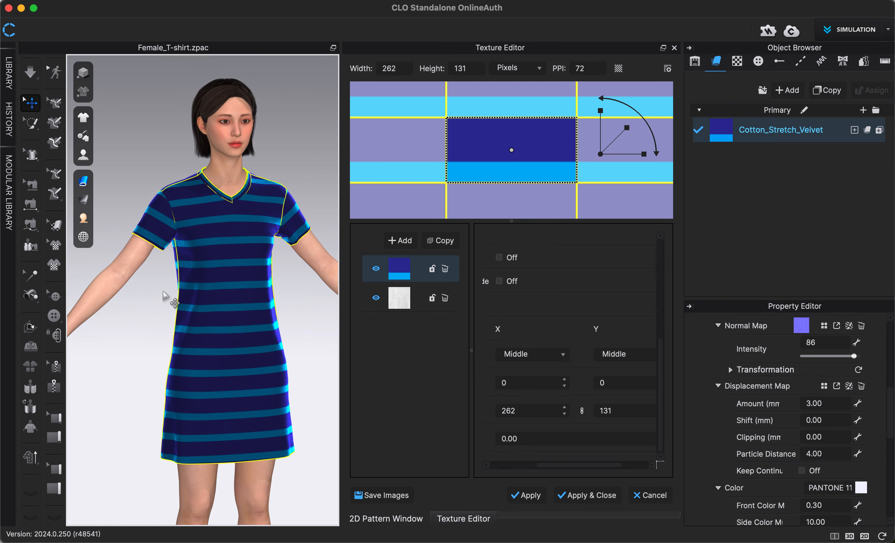
scroll(163, 292, up, 5)
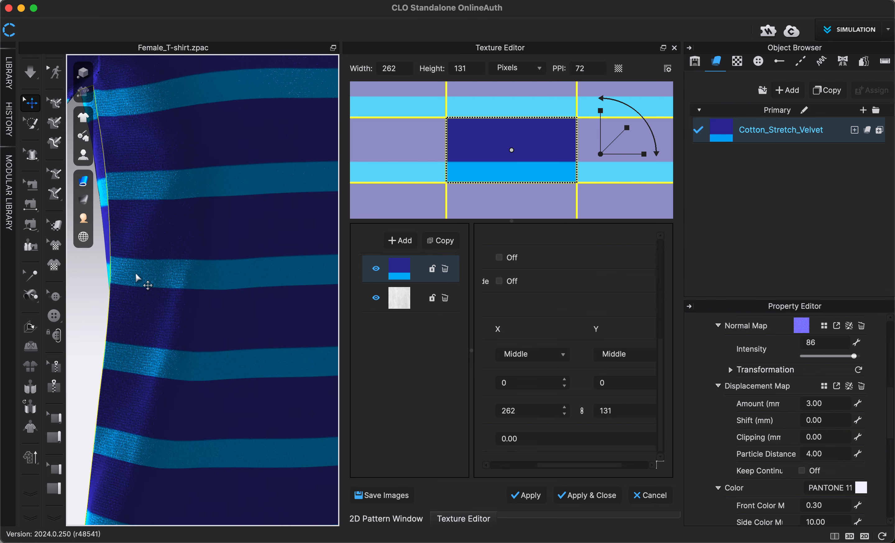
scroll(159, 278, down, 5)
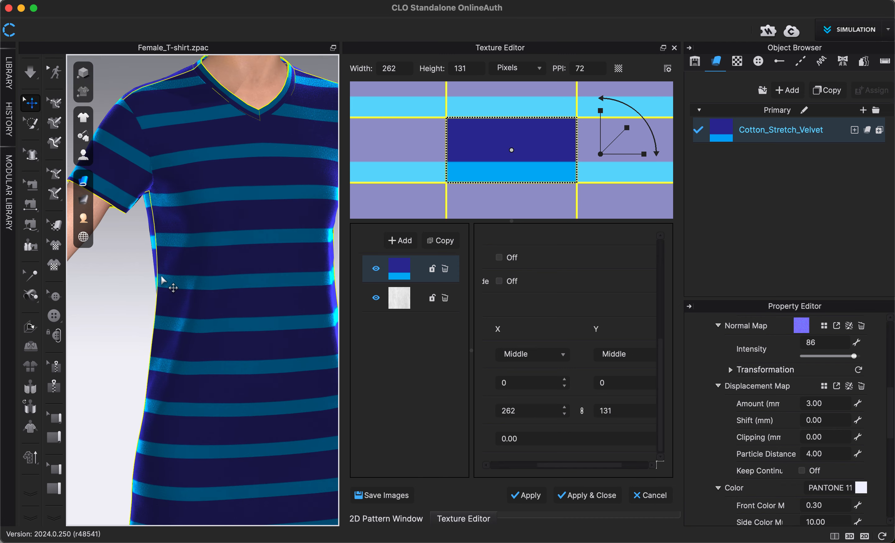
scroll(230, 317, down, 5)
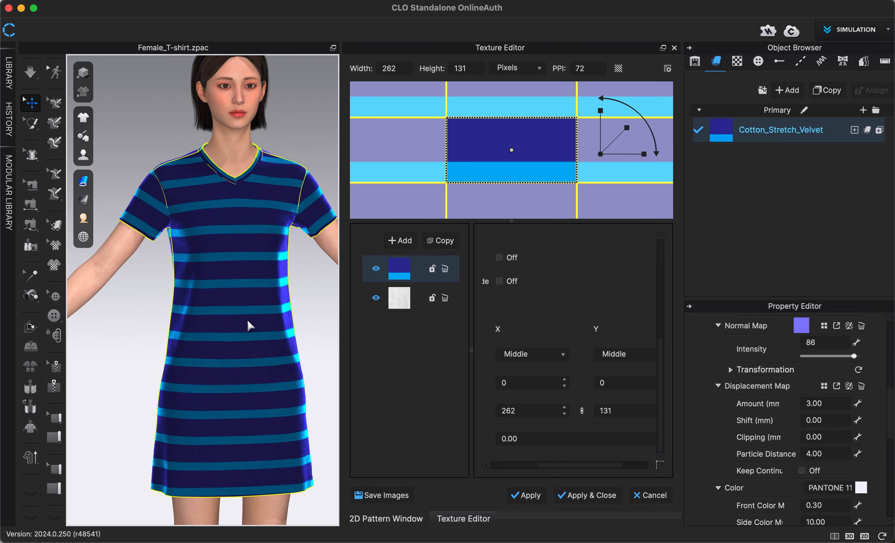
scroll(278, 322, down, 1)
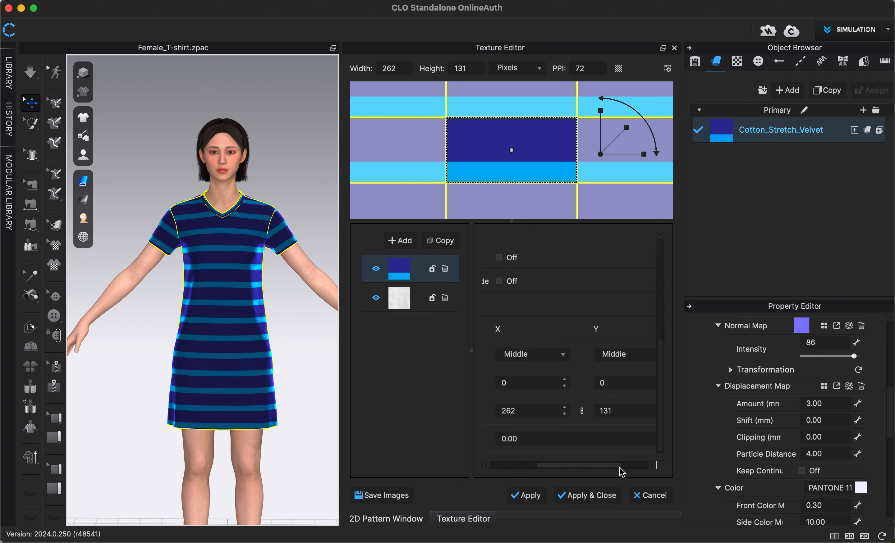
drag(619, 466, 572, 466)
drag(661, 399, 658, 257)
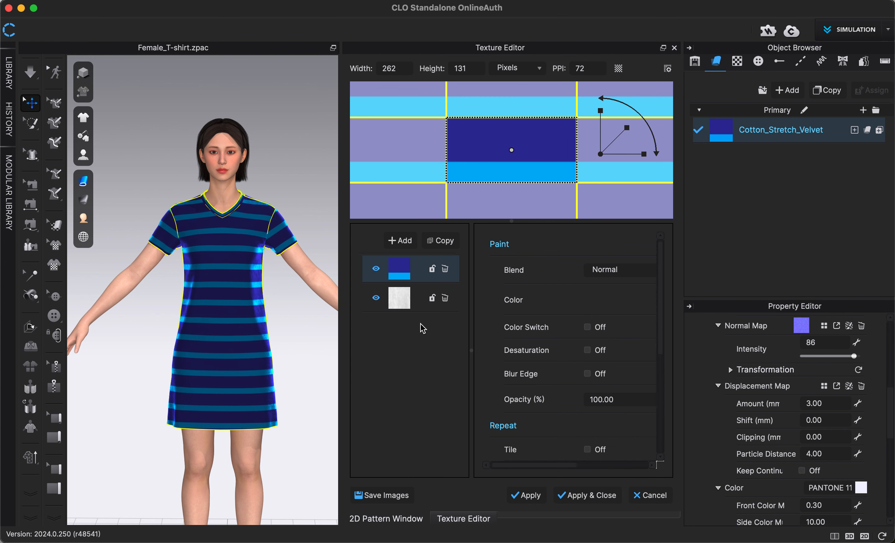
click(400, 241)
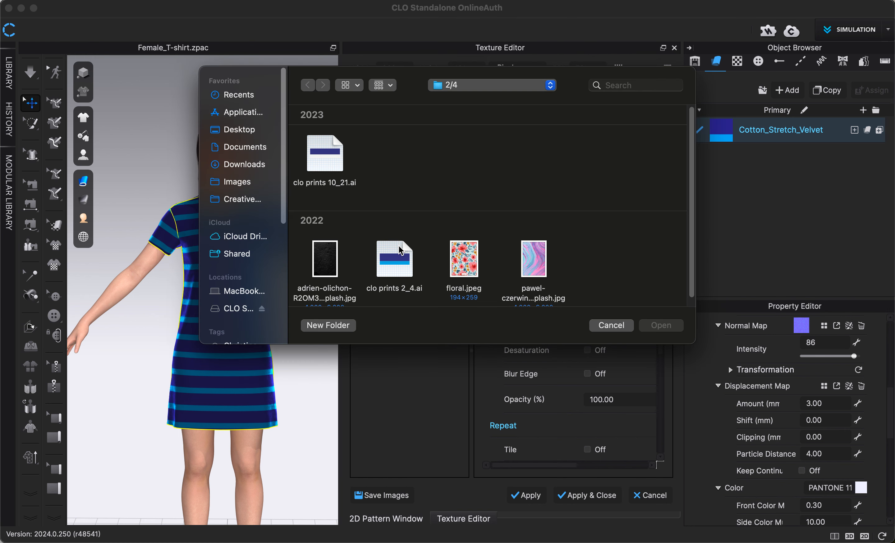
key(Escape)
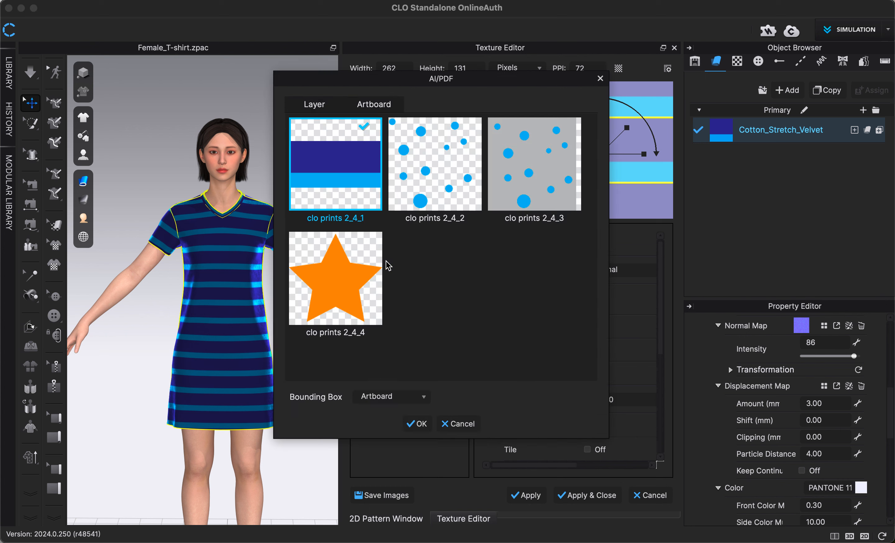
click(439, 177)
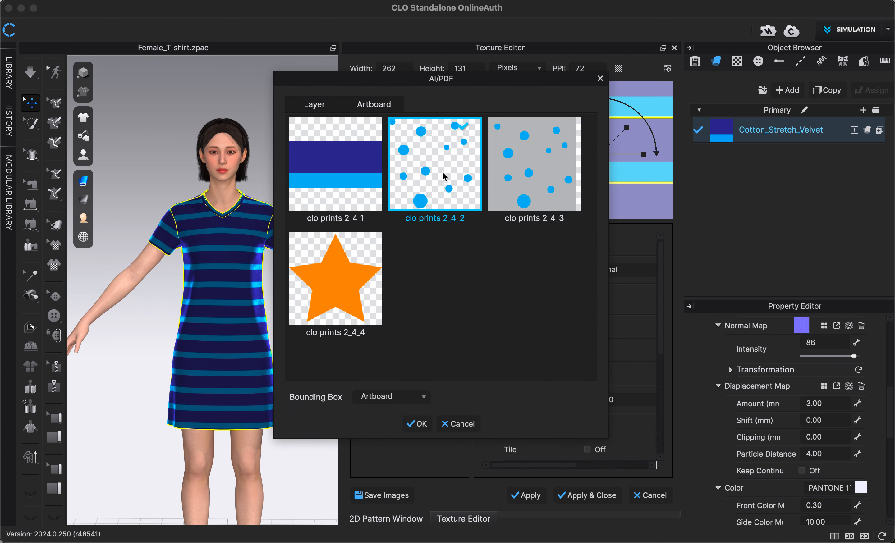
click(418, 424)
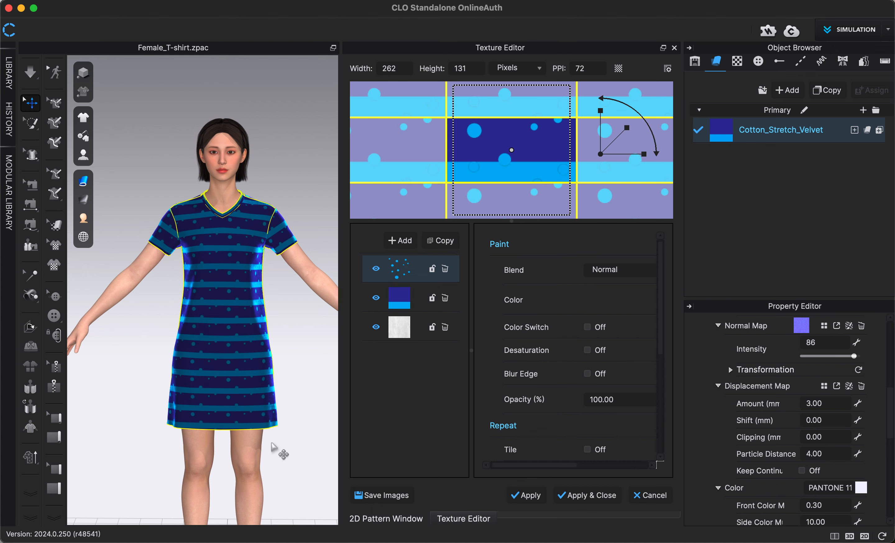
Reposition the dot layer over the stripe tile and scale it down proportionally to about 130 px wide.
scroll(204, 291, up, 5)
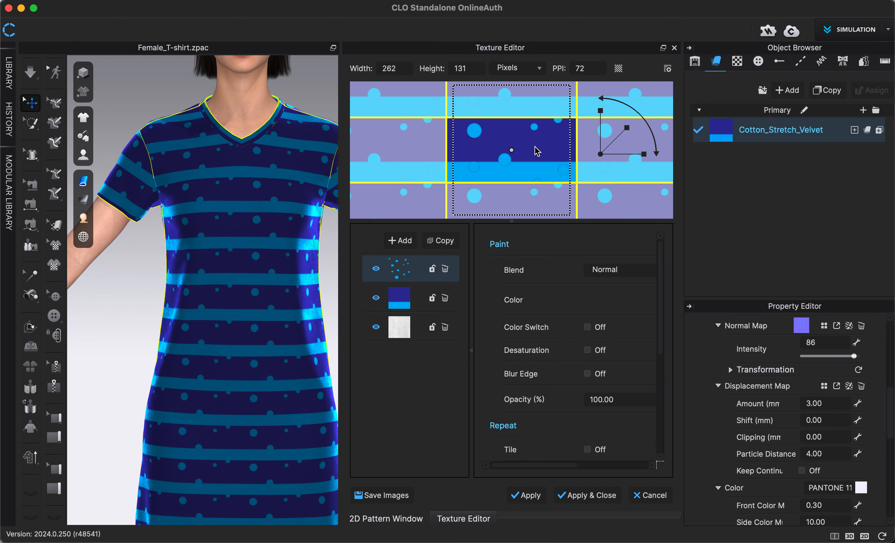
drag(507, 167, 522, 131)
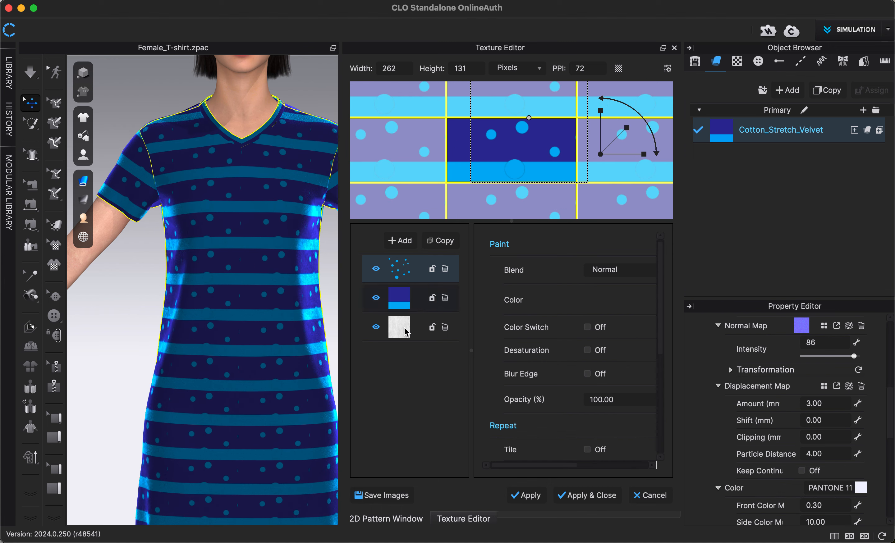
drag(503, 166, 516, 218)
drag(627, 129, 625, 137)
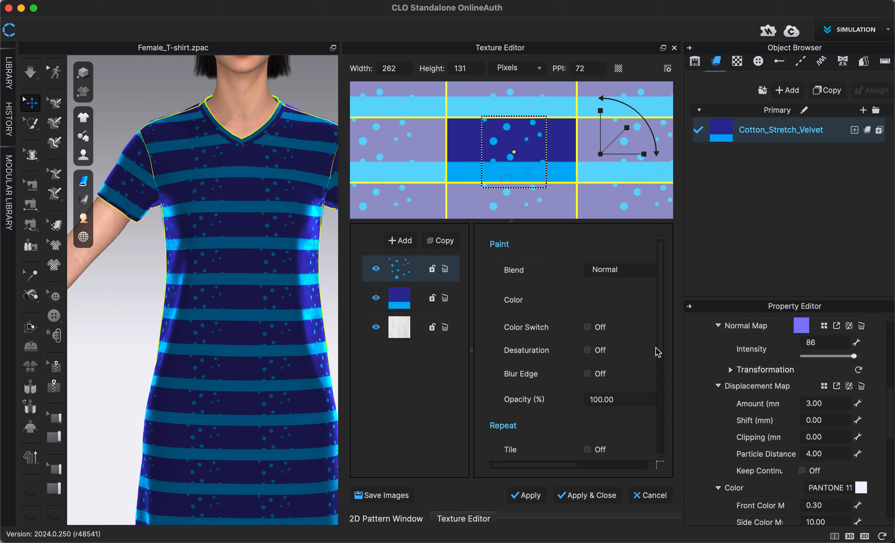
scroll(658, 352, down, 5)
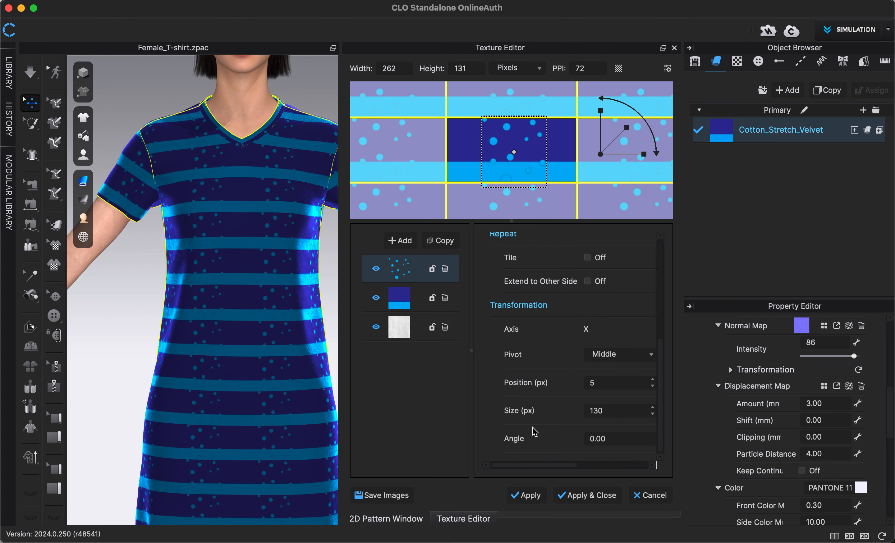
scroll(654, 314, up, 5)
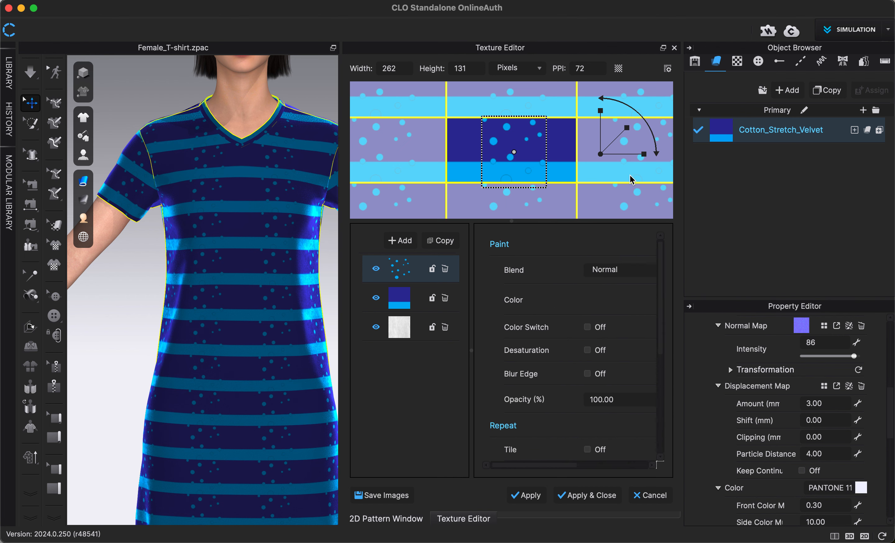
Enlarge the dot layer to about 136 px wide, rotate it slightly clockwise and shift it to about -14 px in X.
drag(621, 133, 624, 135)
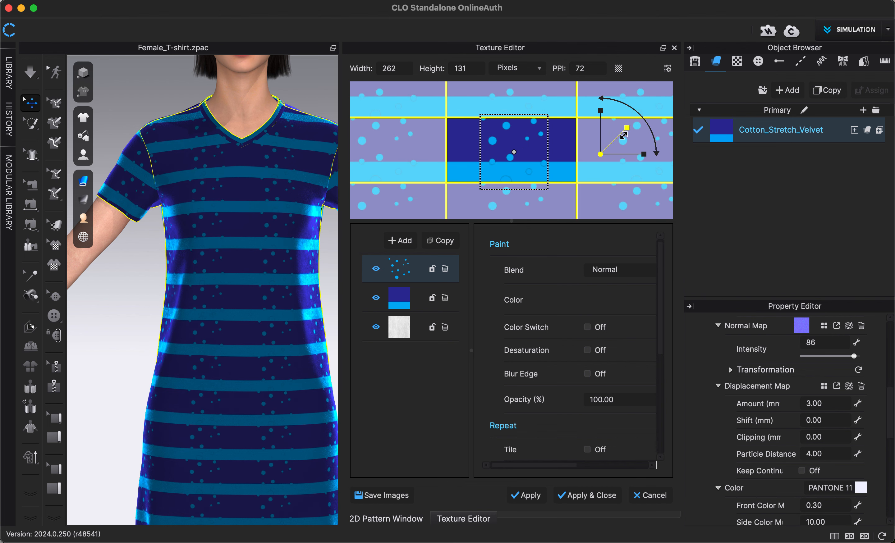
drag(626, 100, 639, 116)
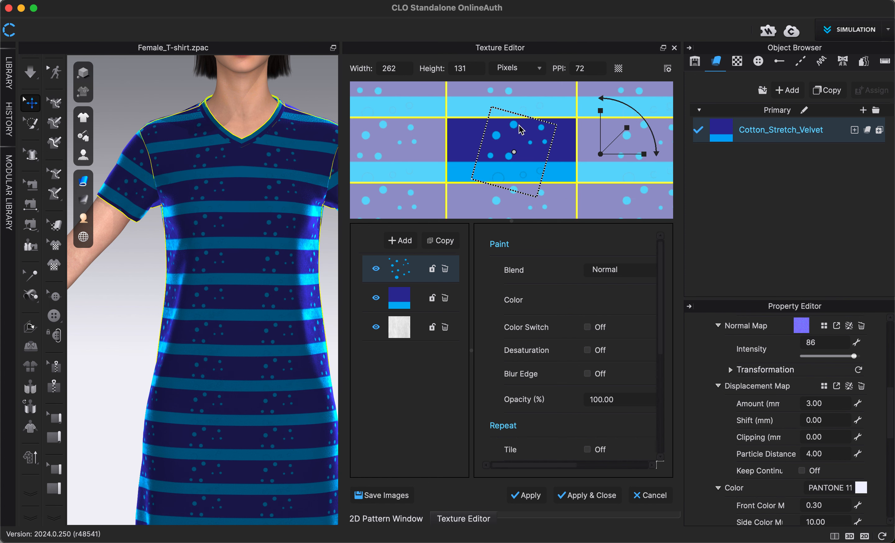
drag(516, 129, 506, 124)
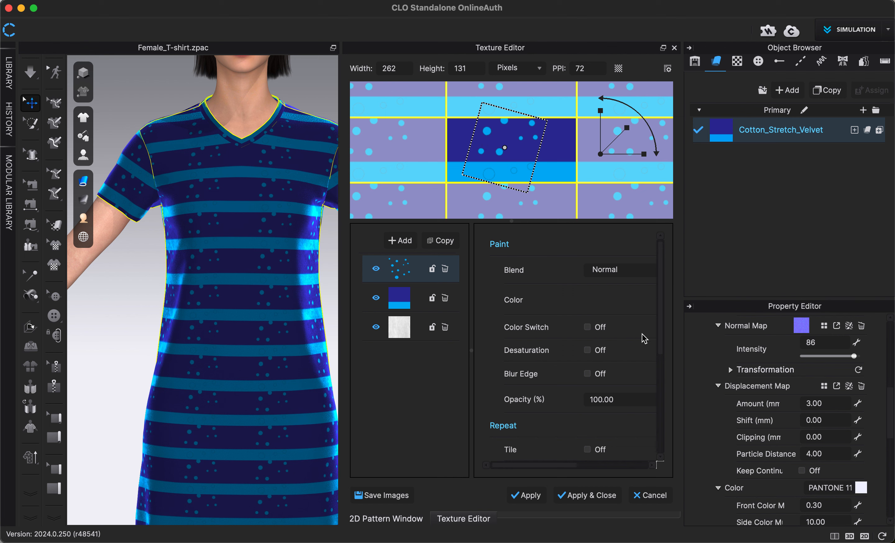
Try Tile repeat on the dot layer, switch it off again and enable Extend to Other Side.
scroll(663, 330, down, 5)
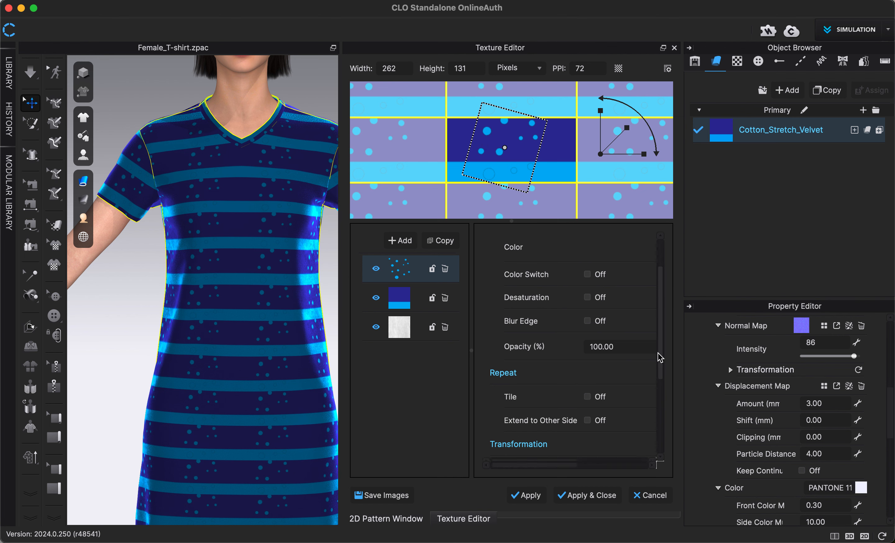
scroll(656, 380, down, 3)
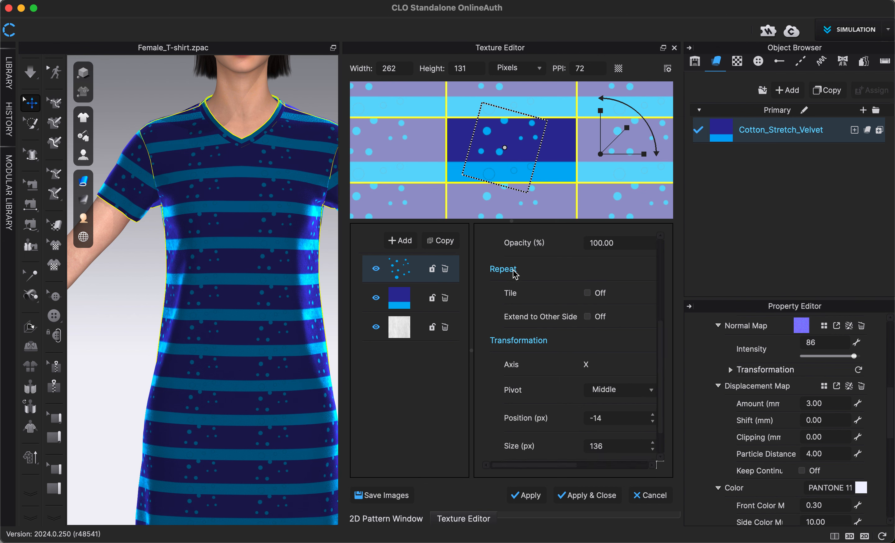
click(587, 293)
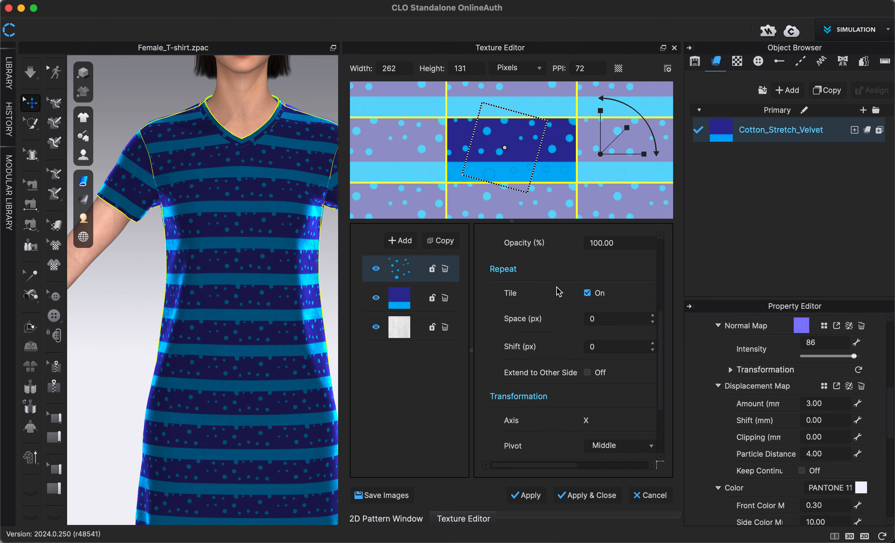
click(588, 294)
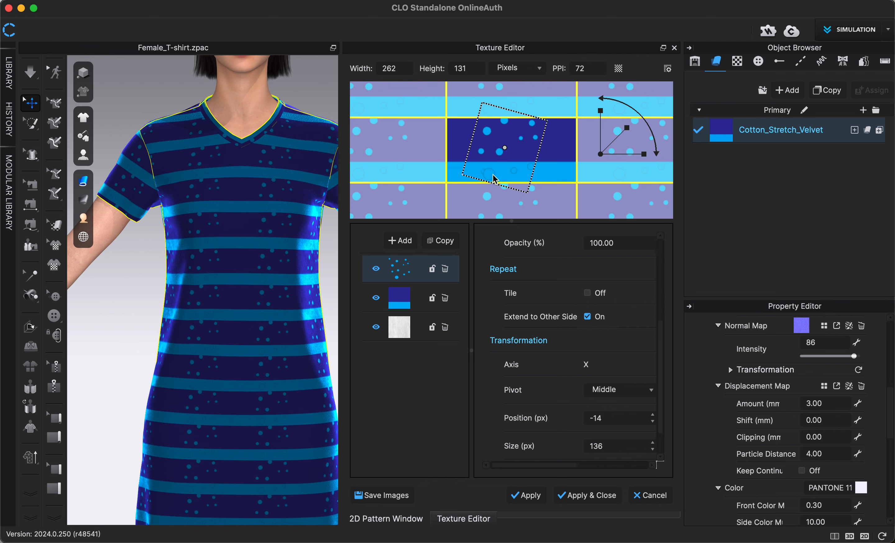
Shift the dot layer across the tile edge to about -110 px in X, with Extend to Other Side and Tile turned on.
drag(490, 178, 442, 178)
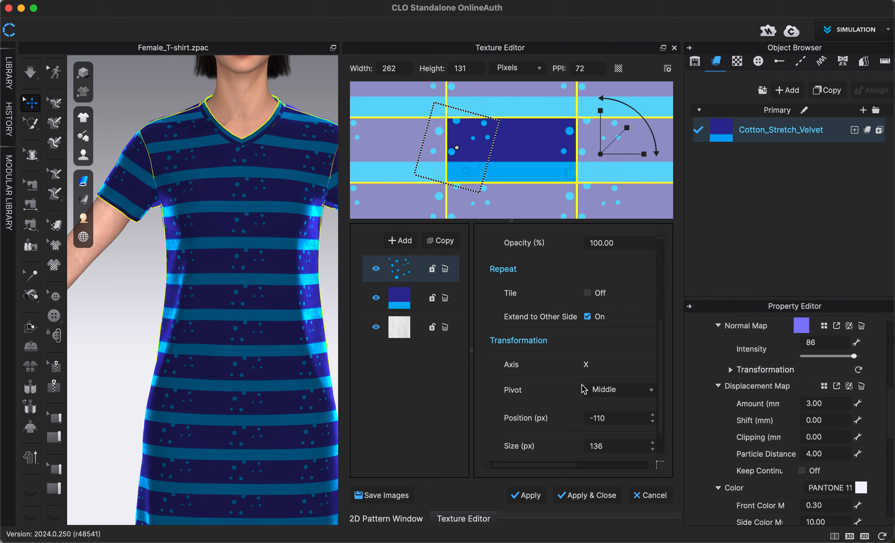
click(587, 317)
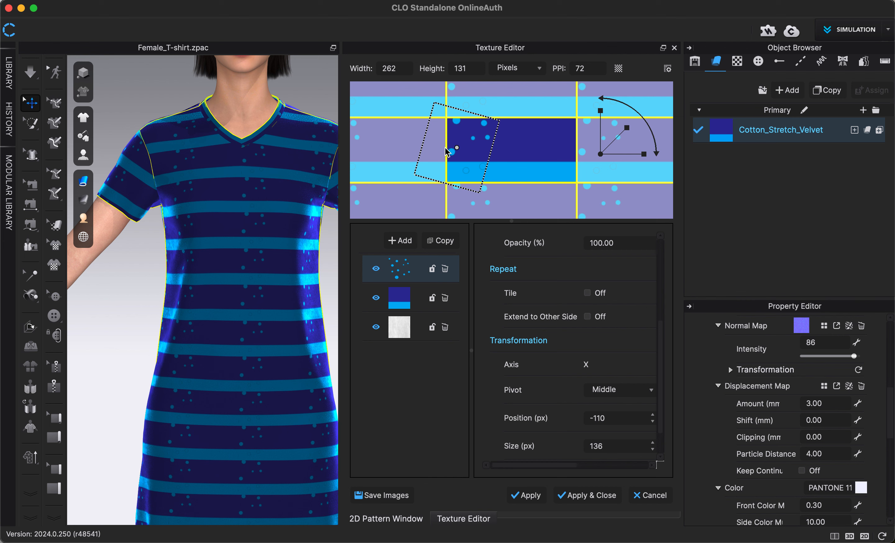
click(588, 317)
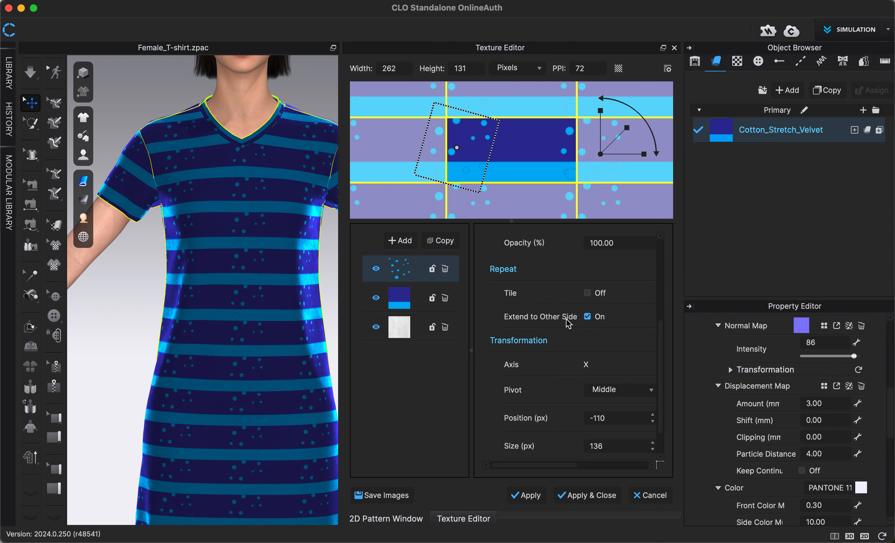
click(588, 293)
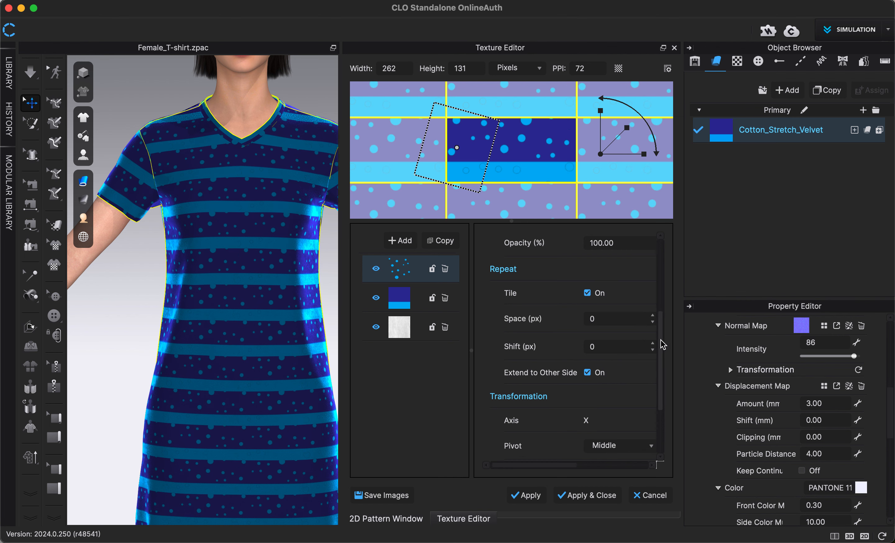
Try the Average, Soft Light and Phoenix blend modes on the dot layer.
drag(661, 340, 655, 258)
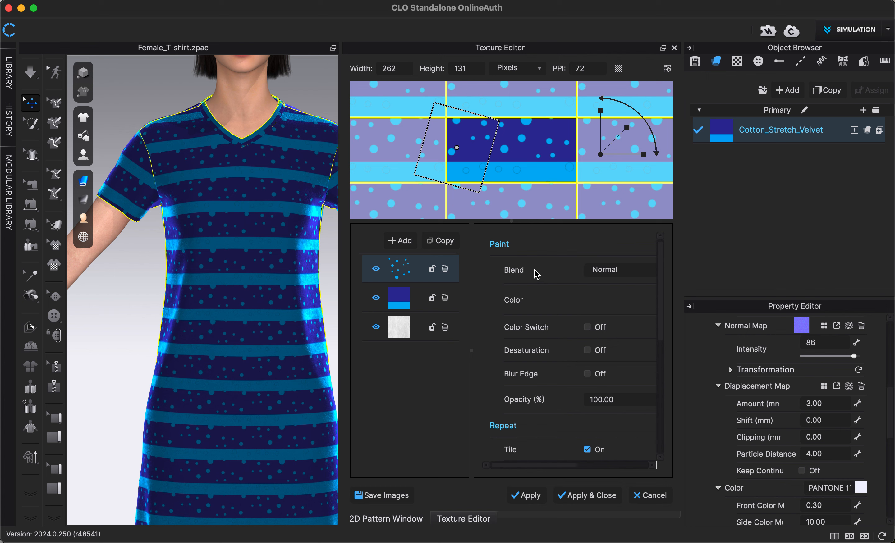
click(615, 276)
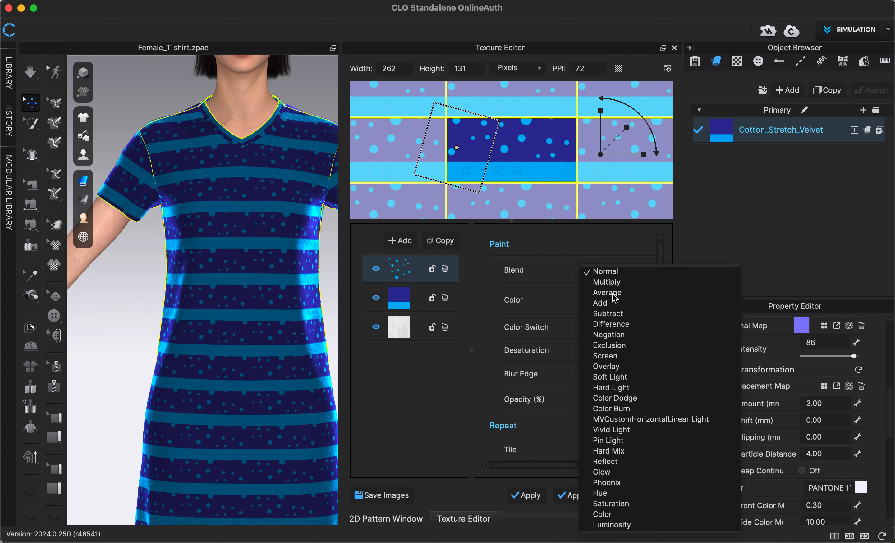
click(612, 293)
click(610, 273)
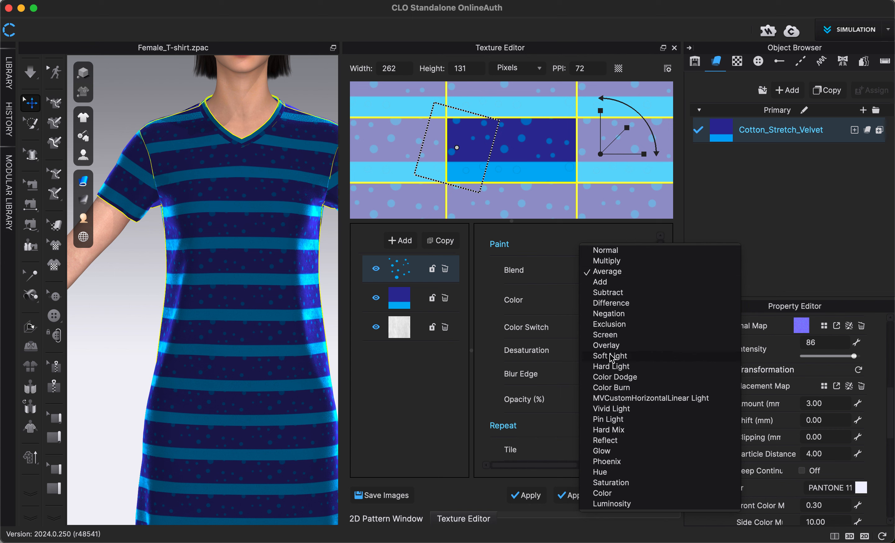
click(610, 357)
click(610, 271)
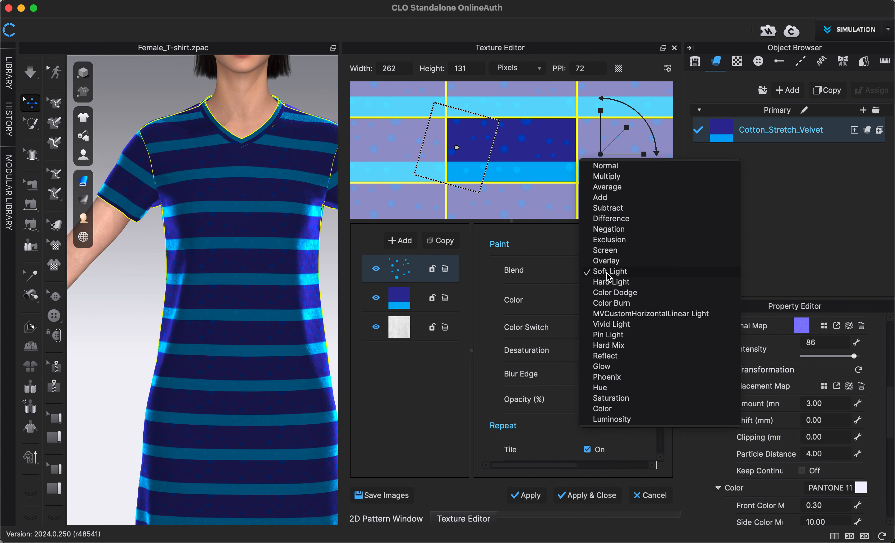
click(606, 377)
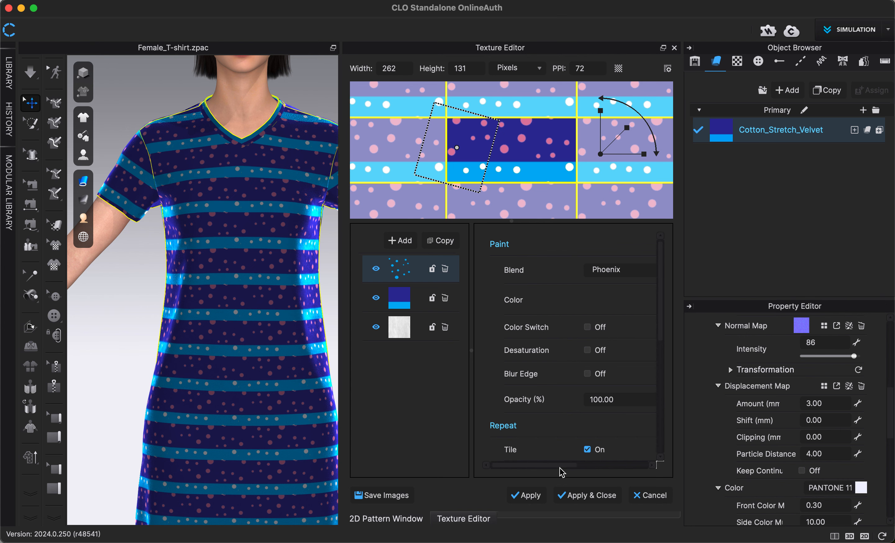
Compare green, red and pink swatches for the dot layer and apply the dark red Pantone FHI Polyester TSX colour with RGB 154, 40, 60.
drag(561, 469, 631, 466)
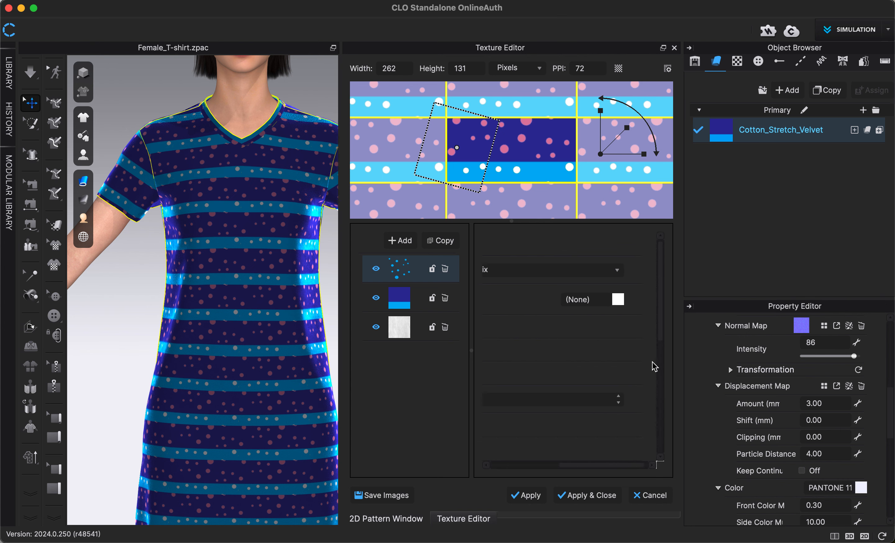
click(618, 299)
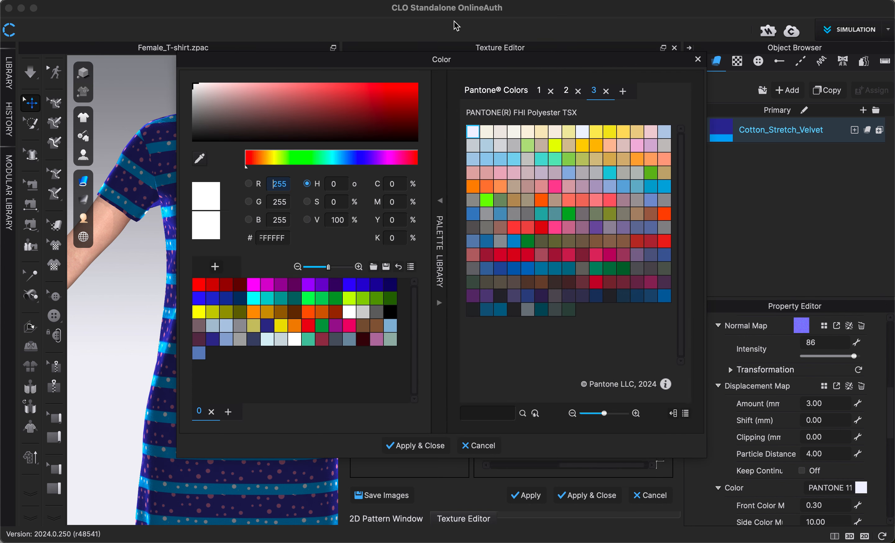
drag(416, 60, 590, 63)
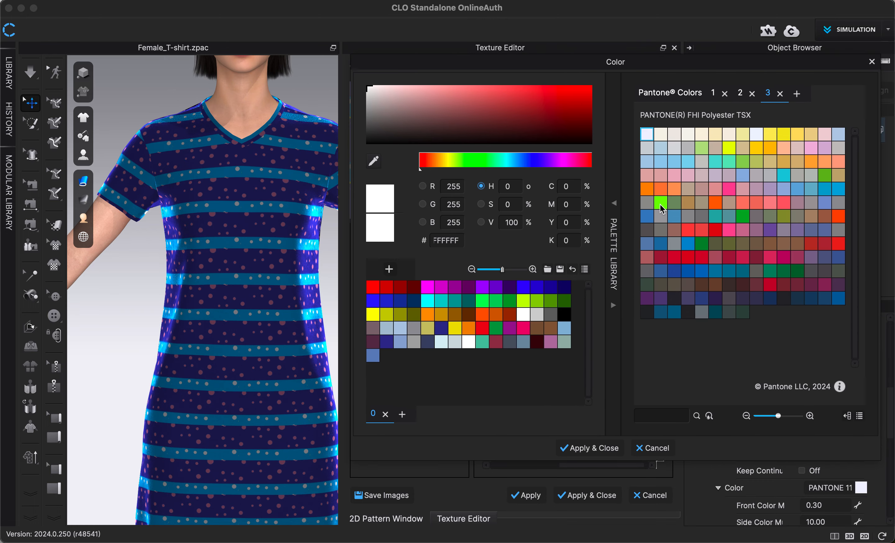
click(661, 204)
click(702, 257)
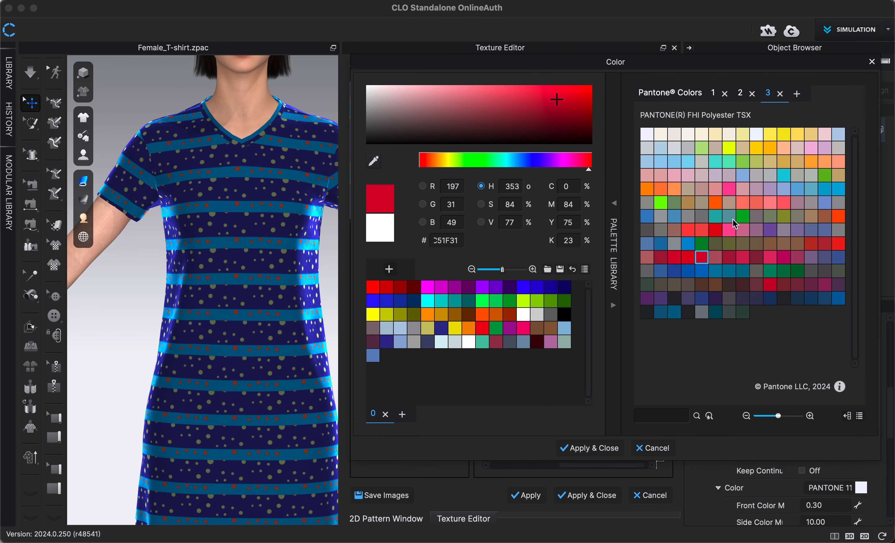
click(742, 204)
click(728, 189)
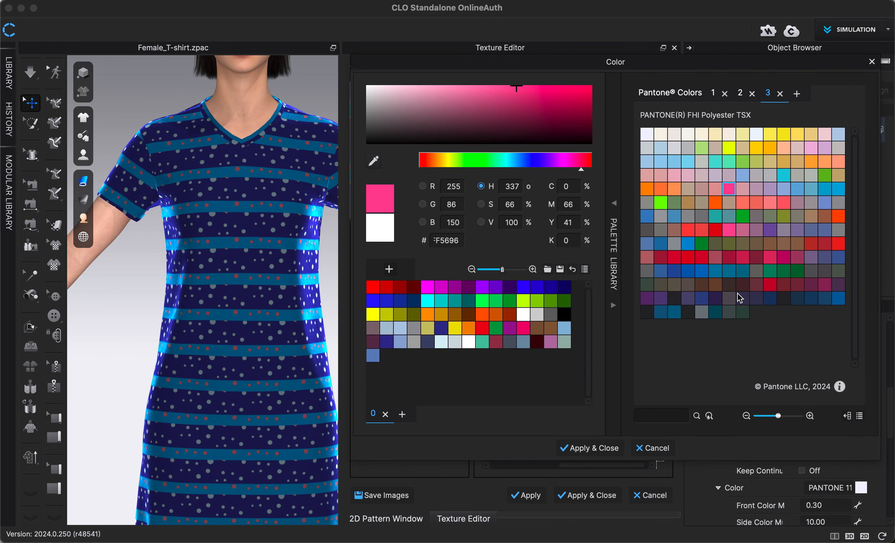
click(701, 257)
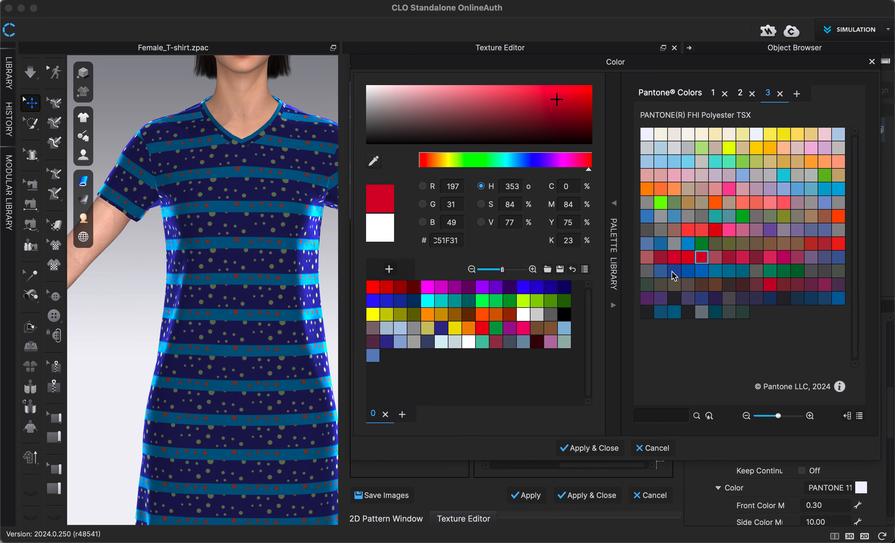
click(661, 258)
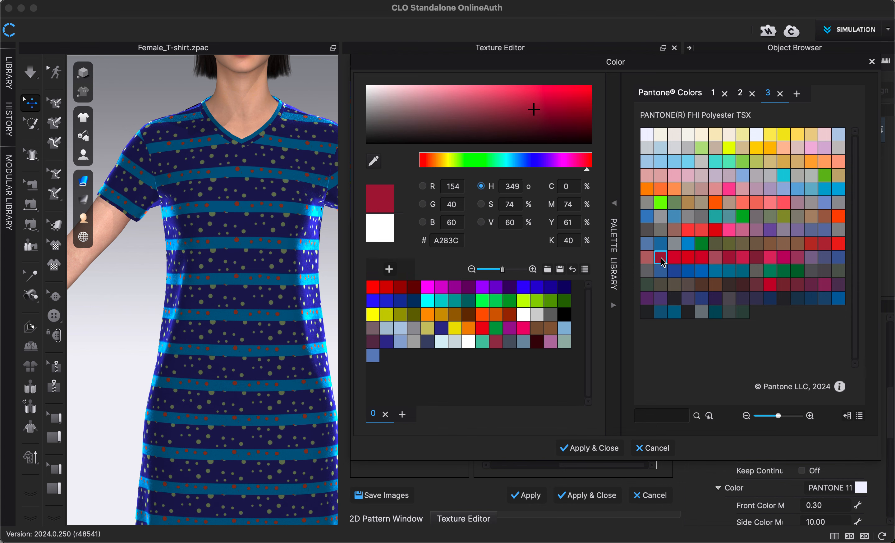
click(608, 448)
Set the dot layer's blend mode to Normal and turn on Desaturation.
drag(611, 466, 482, 467)
click(618, 270)
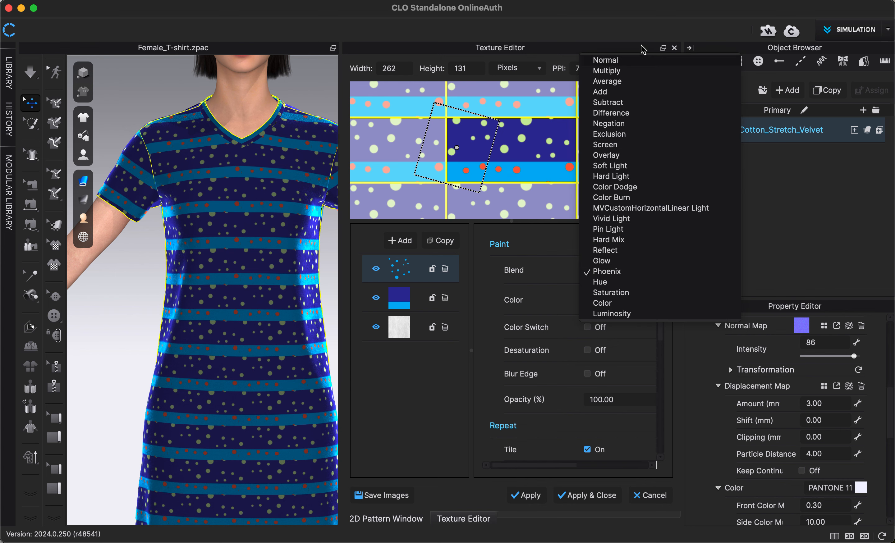
click(618, 65)
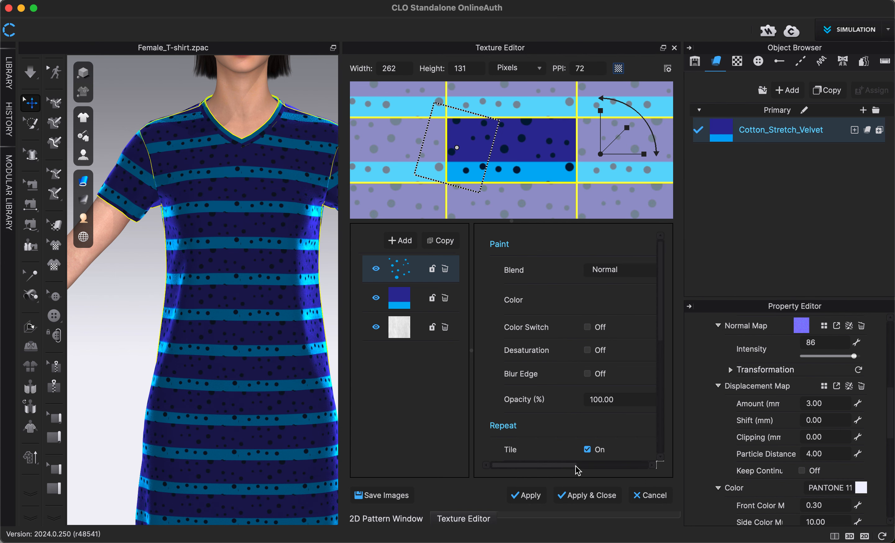
drag(573, 465, 635, 466)
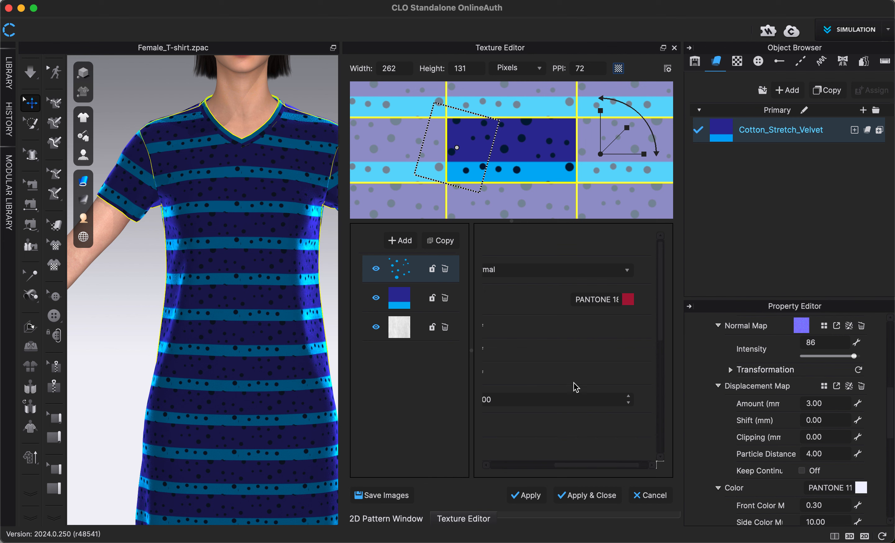
drag(573, 467, 494, 473)
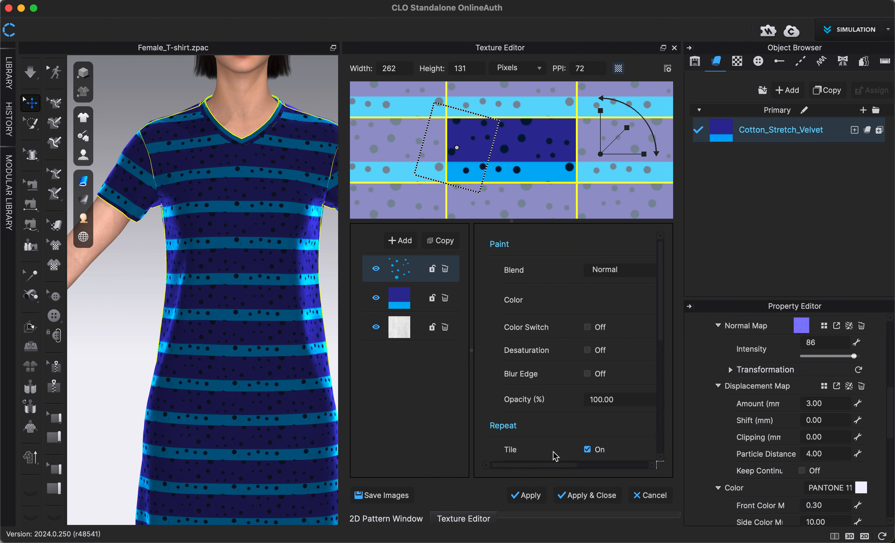
click(590, 352)
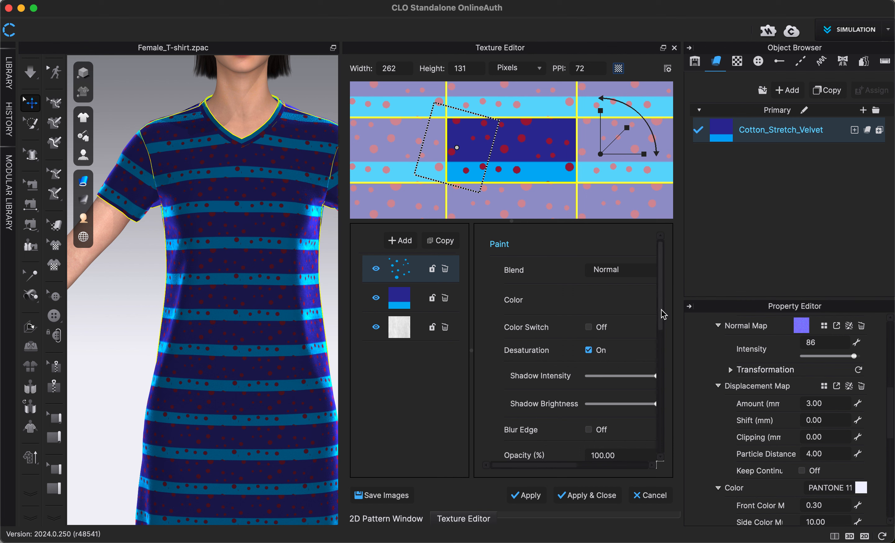
Enlarge the dot layer proportionally to about 144 px wide.
drag(664, 314, 664, 333)
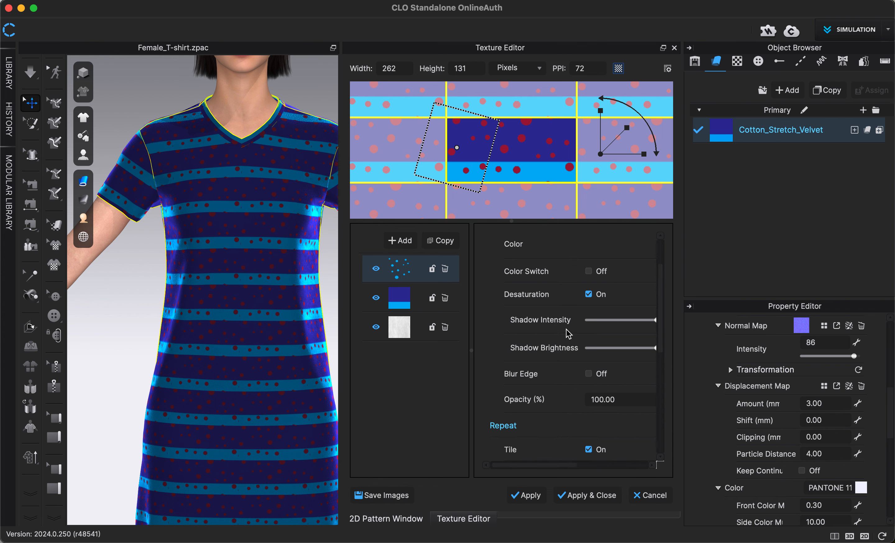
drag(662, 313, 661, 338)
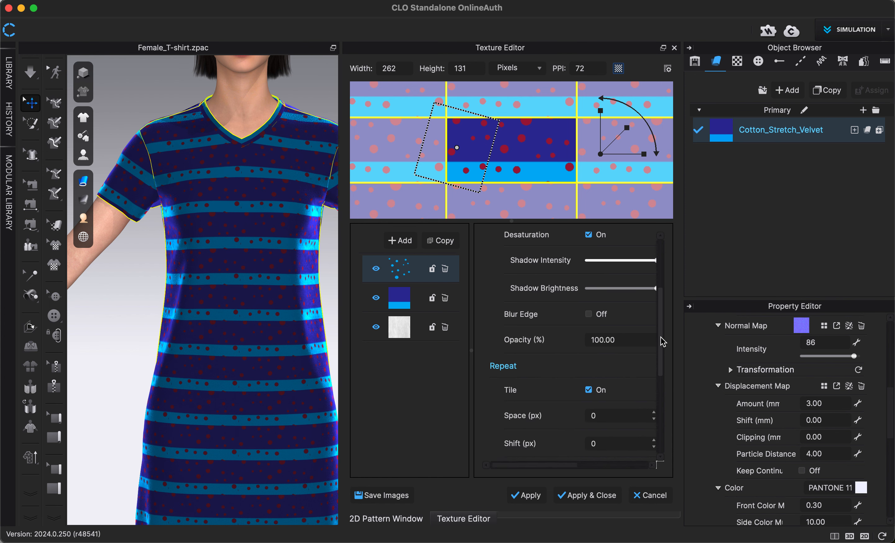
scroll(660, 342, down, 2)
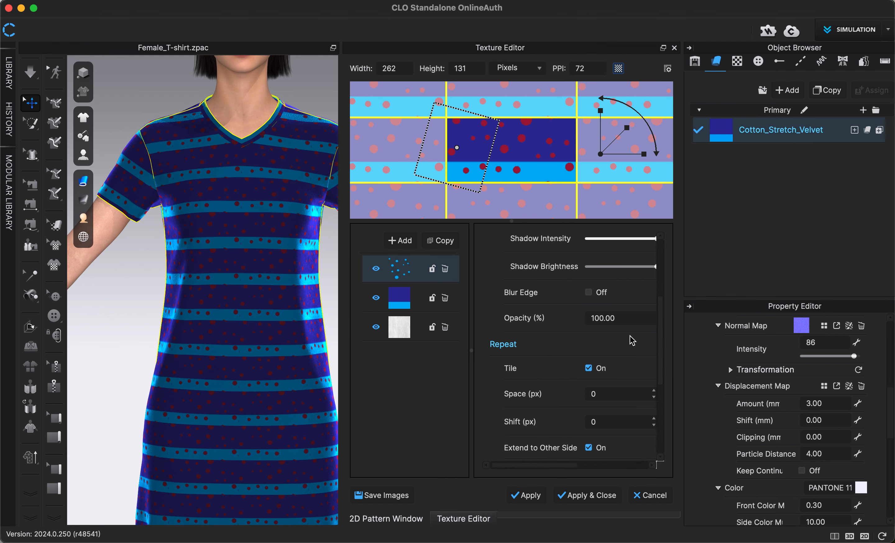
scroll(658, 329, down, 6)
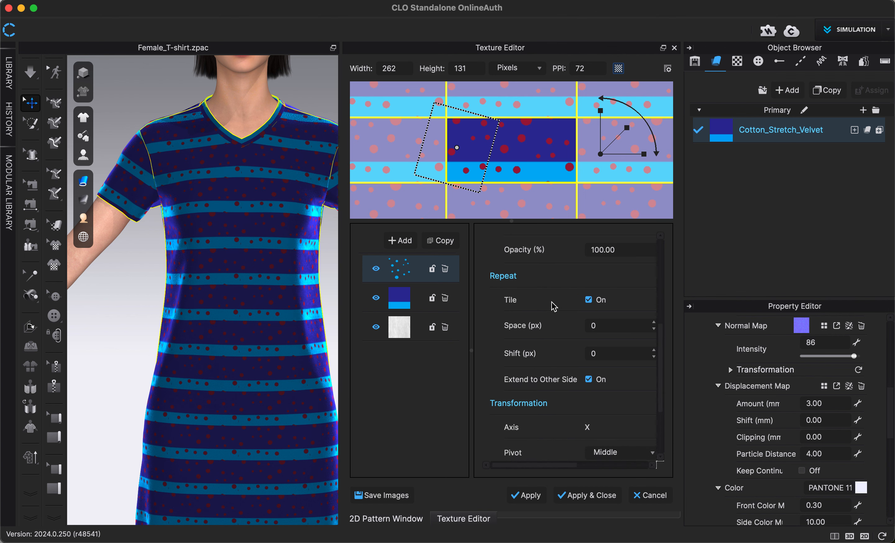
drag(661, 336, 662, 392)
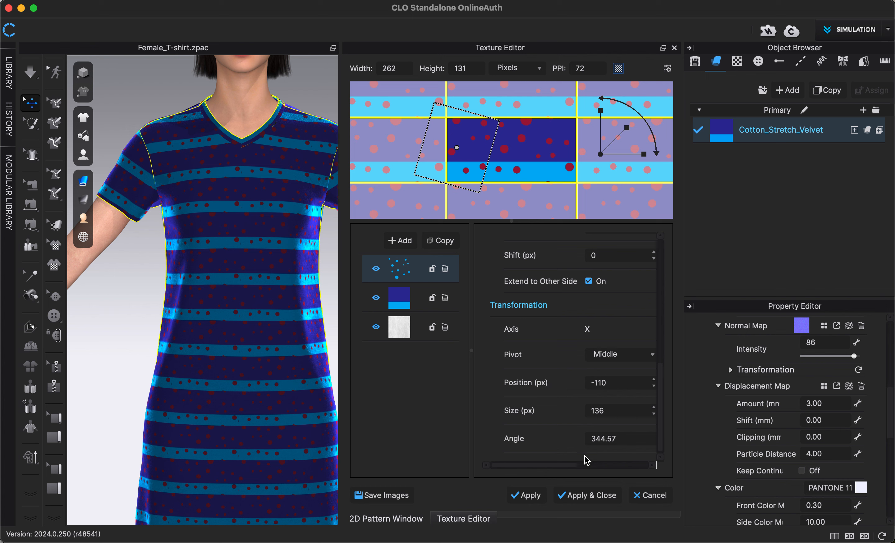
drag(568, 465, 581, 466)
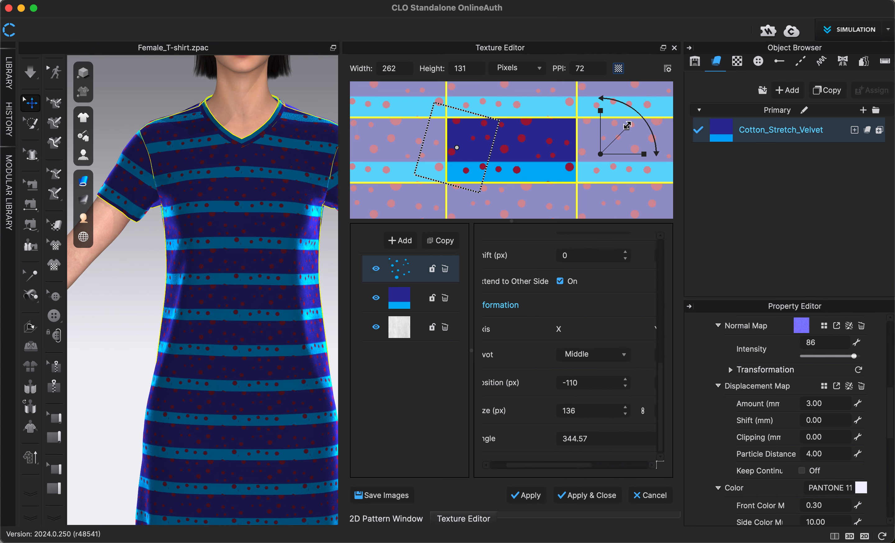
mouse_move(627, 126)
mouse_down()
mouse_move(617, 136)
mouse_move(631, 124)
mouse_up()
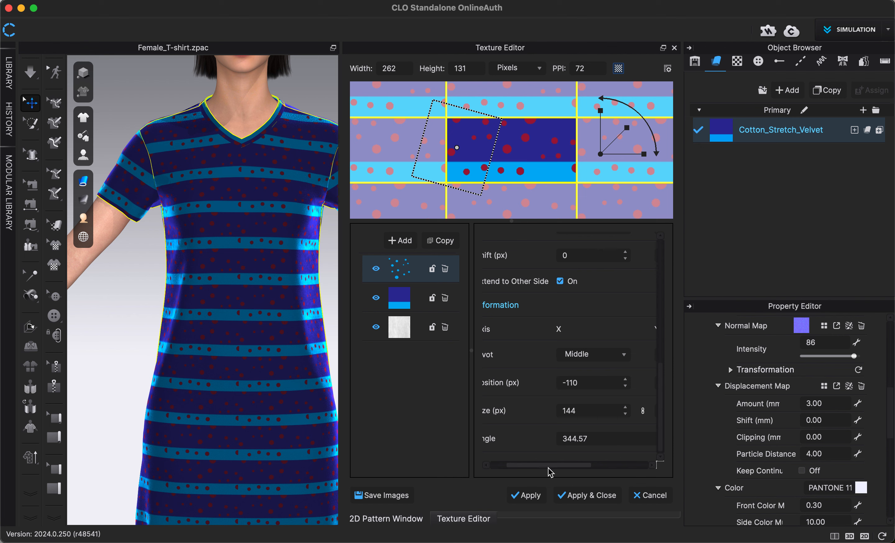
Review the dot layer's transformation, repeat and paint settings.
drag(548, 466, 507, 476)
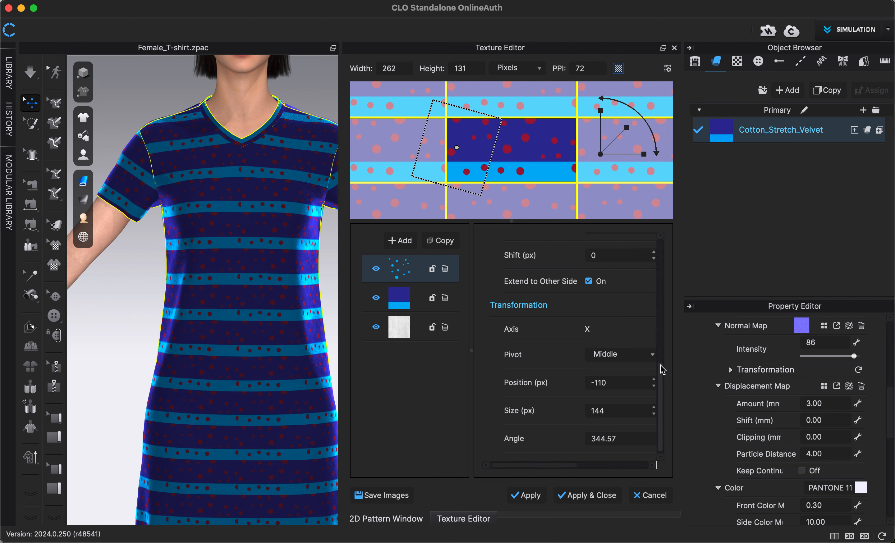
drag(663, 370, 663, 342)
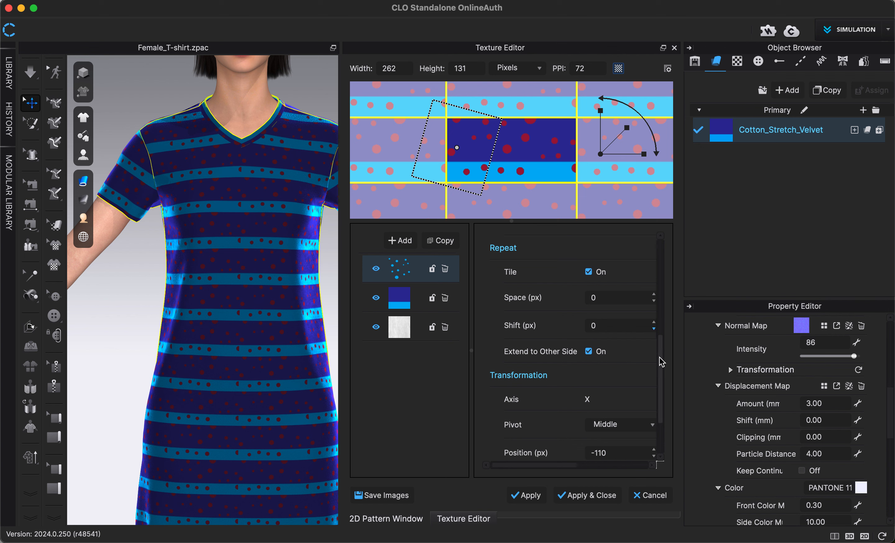
scroll(662, 362, down, 2)
scroll(663, 362, up, 2)
drag(660, 356, 660, 354)
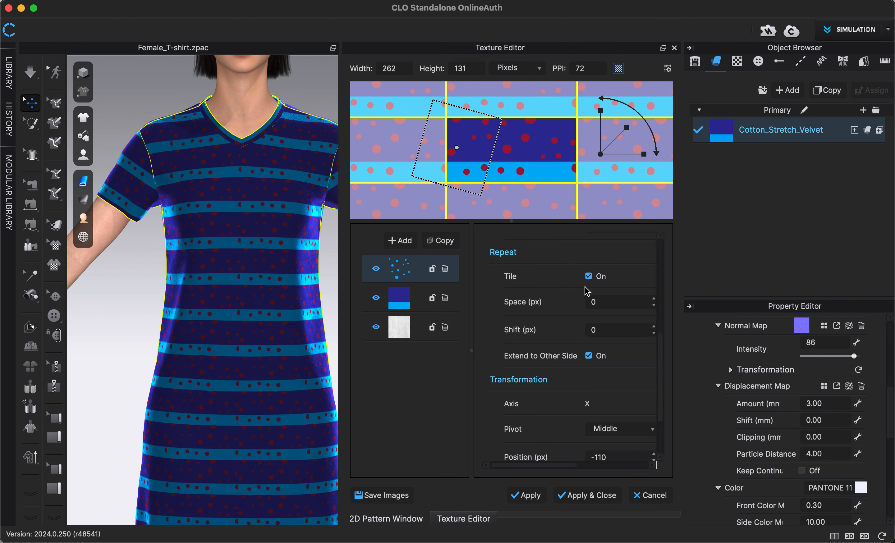
click(592, 356)
drag(661, 363, 669, 246)
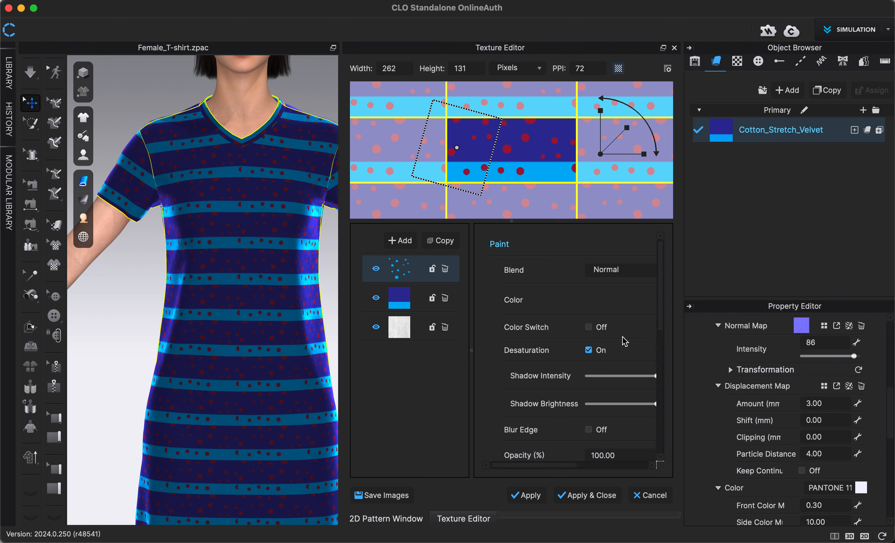
mouse_move(661, 305)
mouse_down()
mouse_move(662, 430)
mouse_move(651, 277)
mouse_up()
Hide and show again the dot layer and the stripe layer to check their contribution to the print.
click(376, 269)
click(376, 270)
click(376, 298)
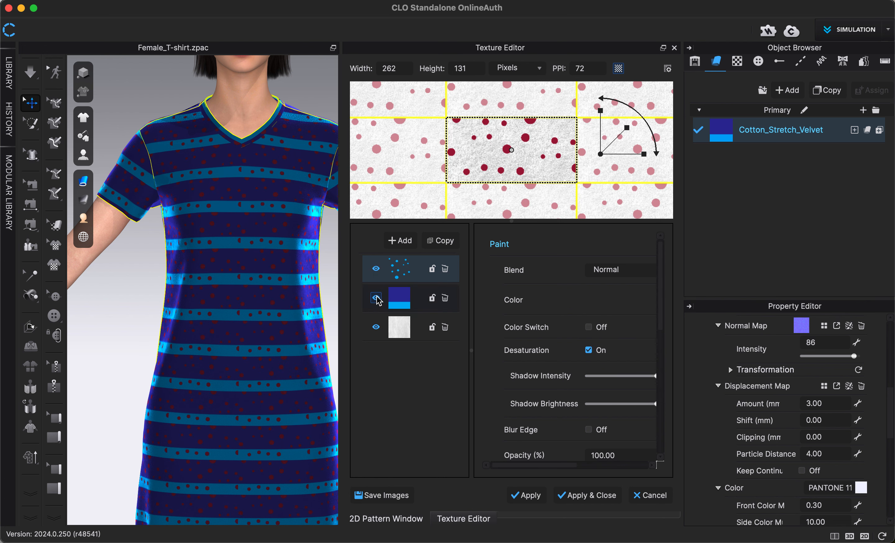
click(377, 298)
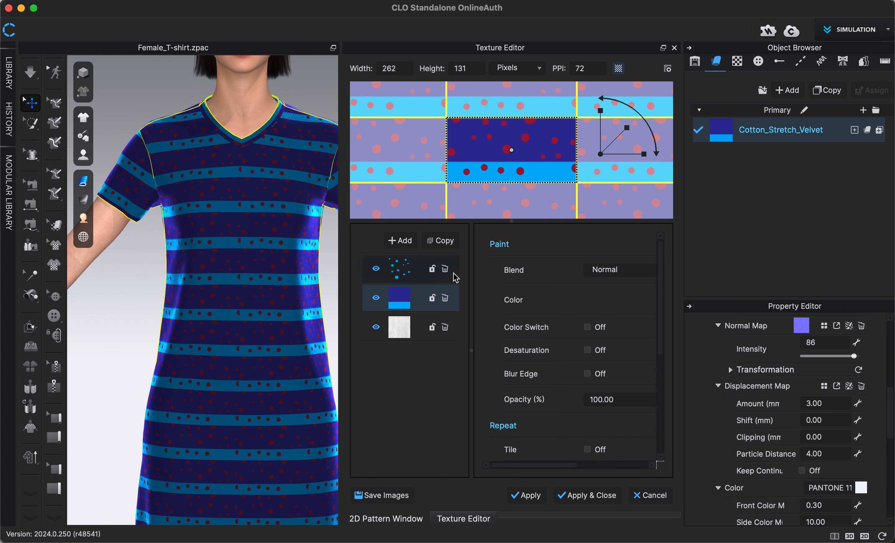
Apply the layered stripe-and-dot print to the Cotton_Stretch_Velvet fabric, close the Texture Editor and show the fabric's general properties.
drag(366, 271, 377, 307)
click(589, 497)
scroll(239, 438, down, 4)
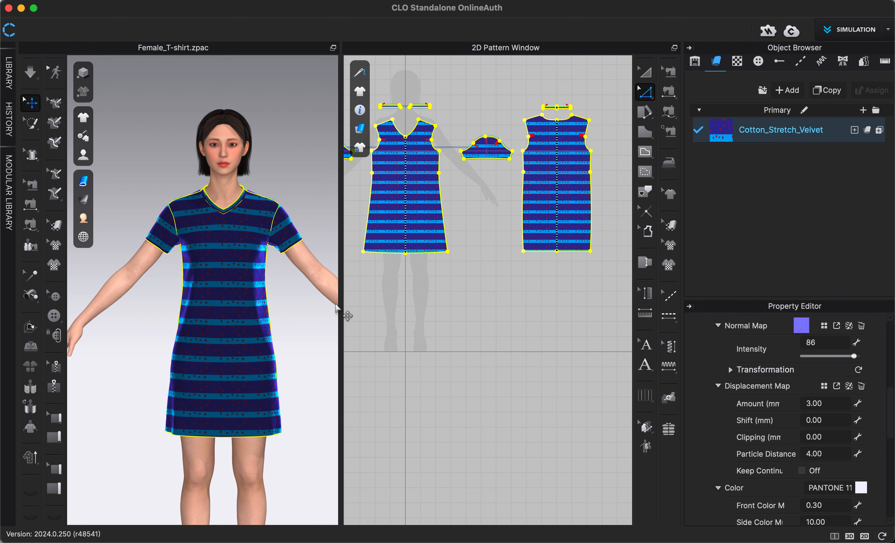
drag(891, 406, 894, 330)
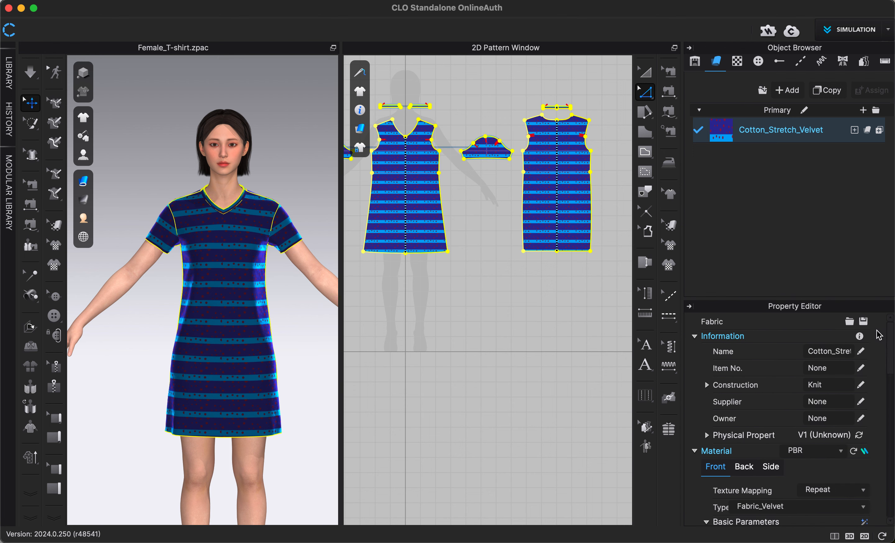